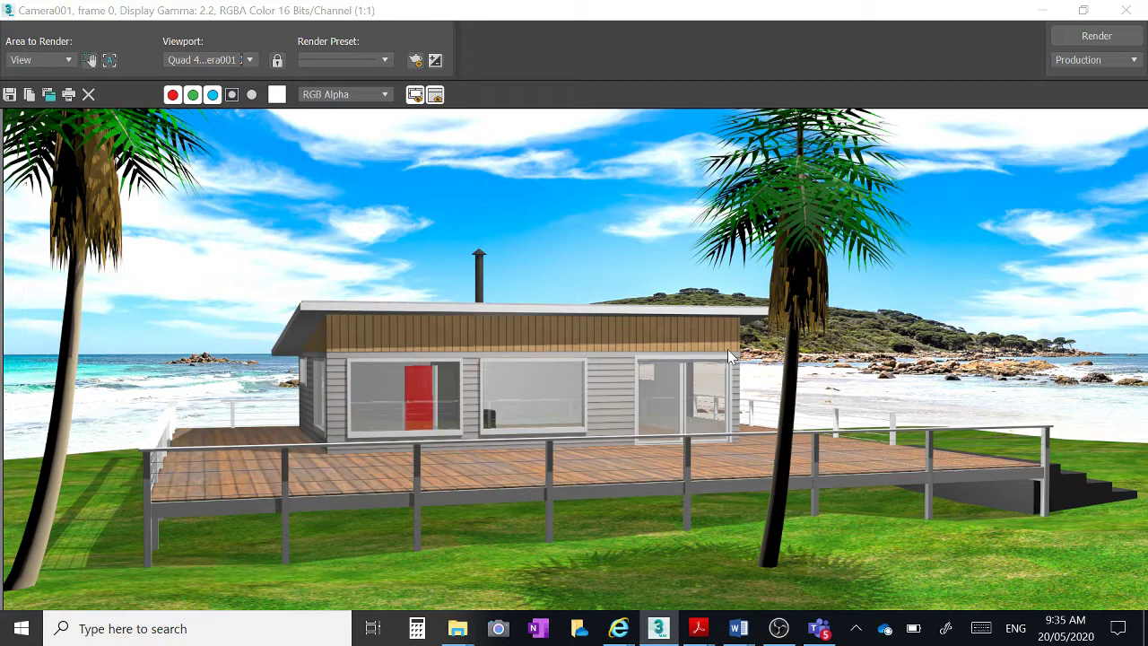
Nudge the upper curved backdrop panel Box004 in the top view to about X 13749, Y 10099
left_click(1041, 17)
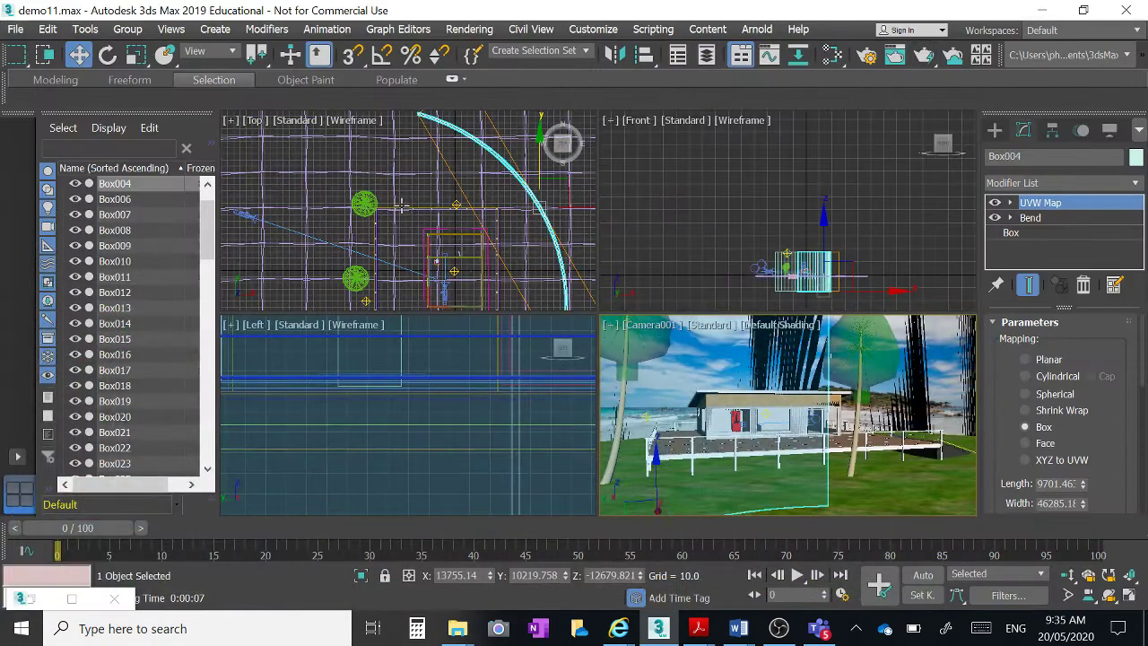
middle_click_drag(396, 212, 357, 185)
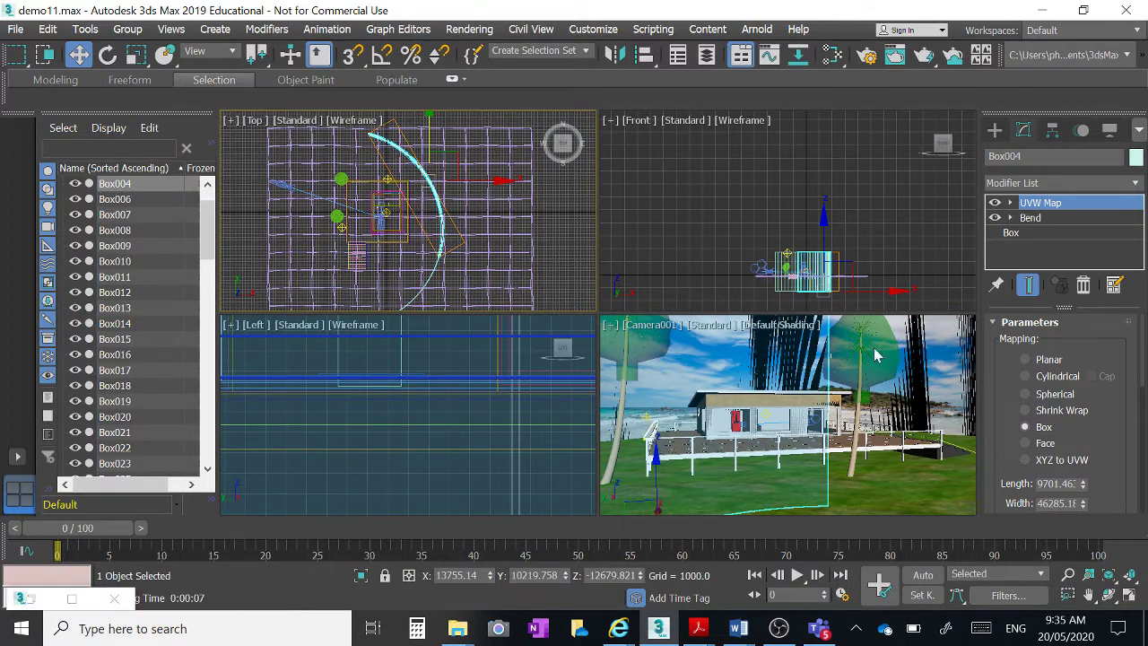
left_click(1128, 599)
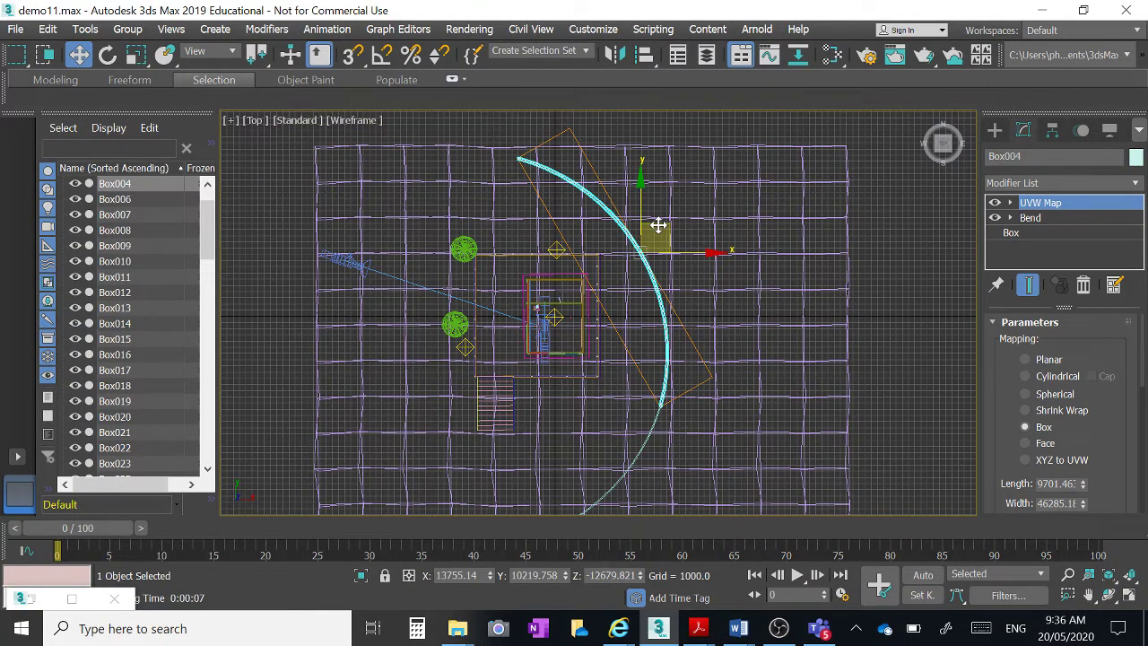
mouse_move(658, 225)
left_mouse_down()
mouse_move(661, 185)
mouse_move(622, 200)
mouse_move(651, 204)
mouse_move(658, 224)
left_mouse_up()
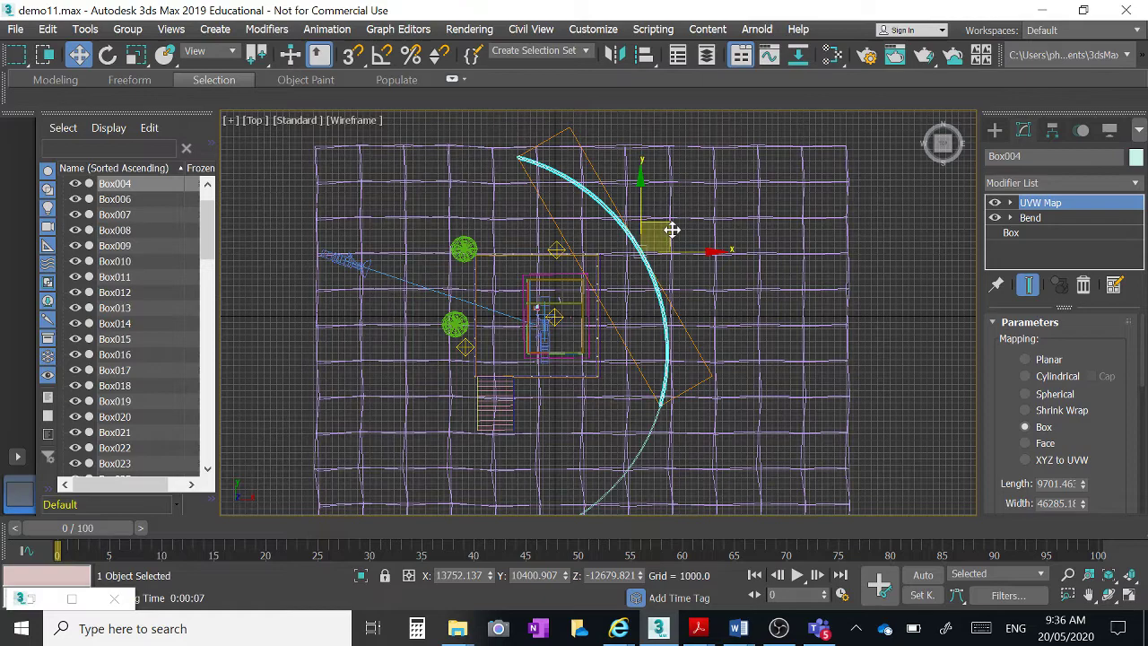
mouse_move(675, 221)
left_mouse_down()
mouse_move(696, 198)
mouse_move(666, 230)
left_mouse_up()
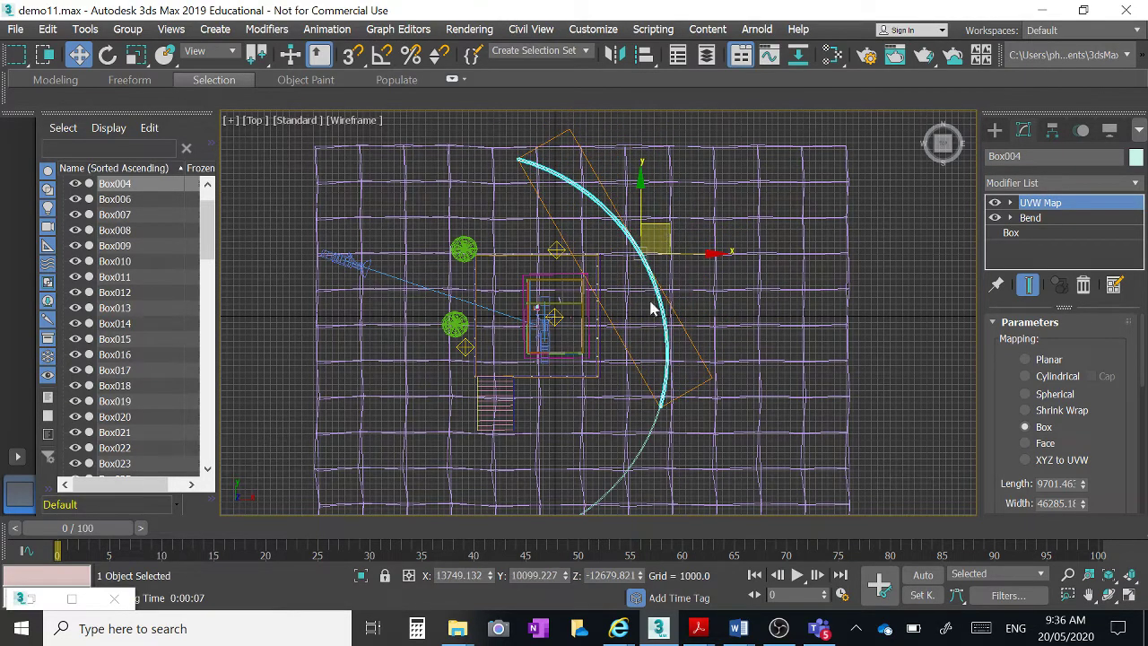
Clone the upper curved backdrop panel as an independent copy named Box089
left_click(47, 31)
left_click(93, 188)
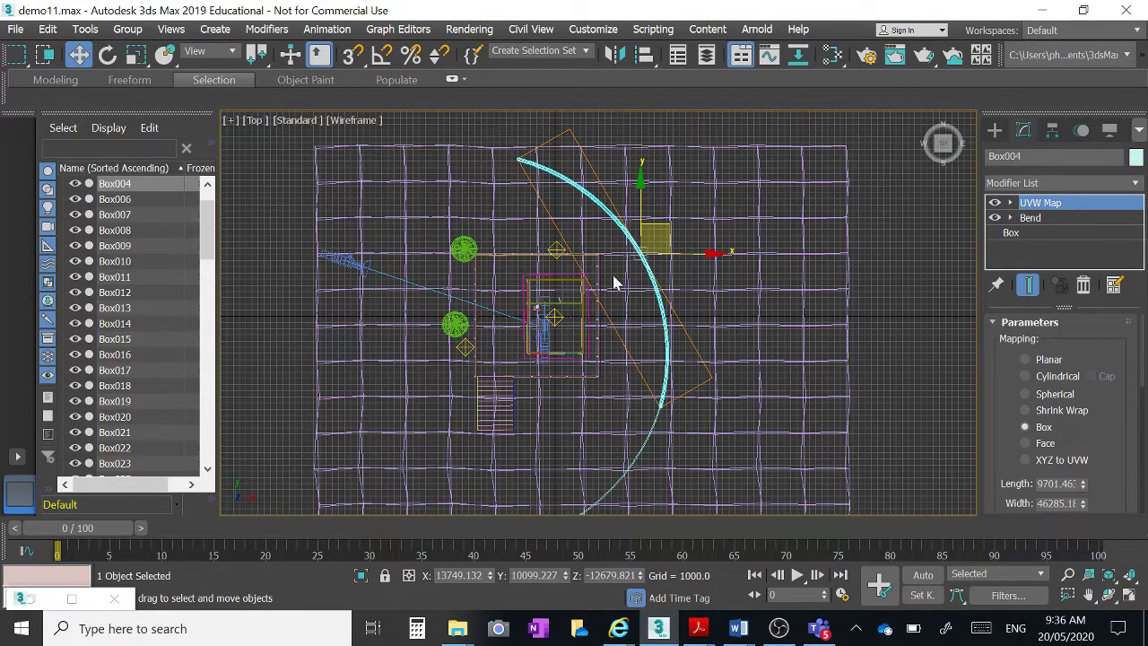
left_click(46, 29)
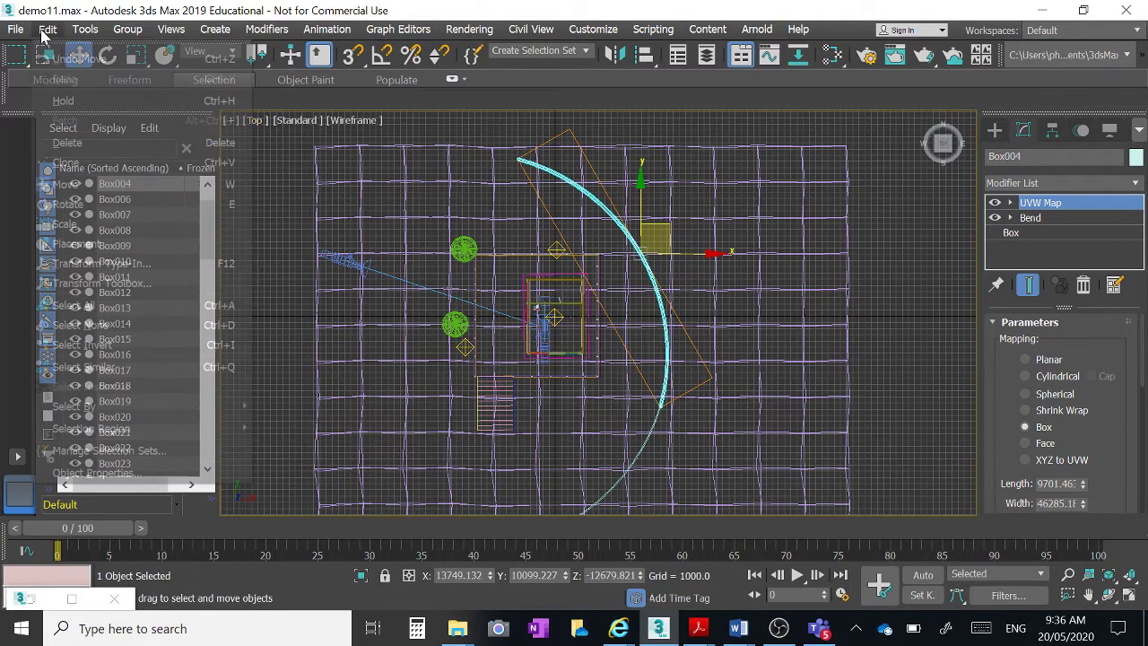
left_click(91, 162)
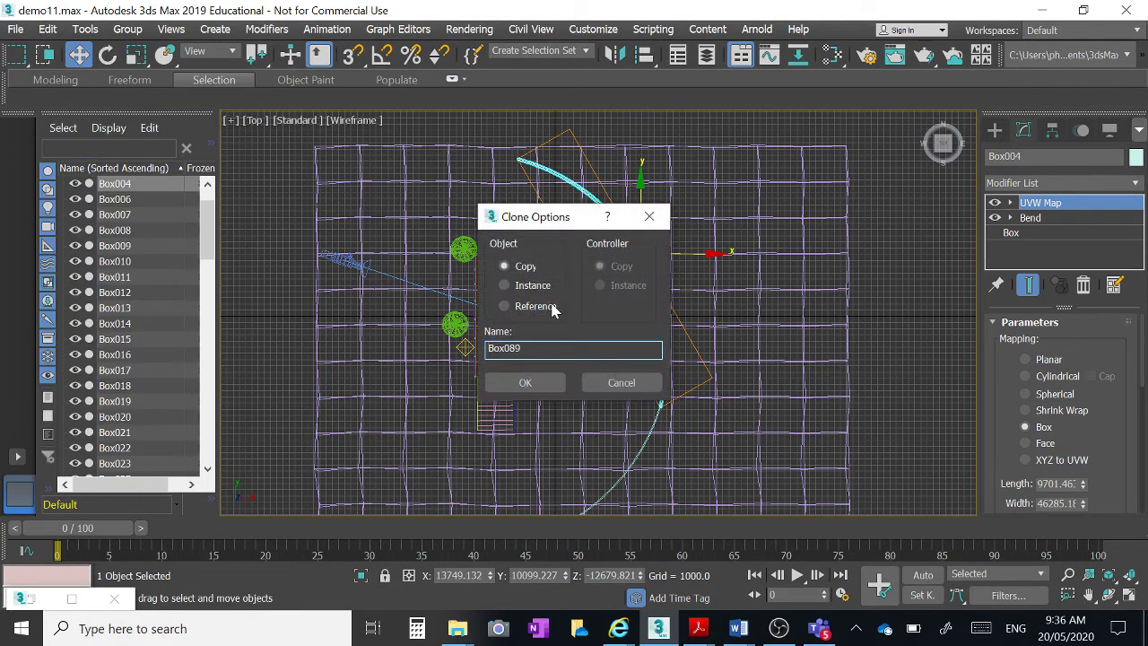
left_click(525, 382)
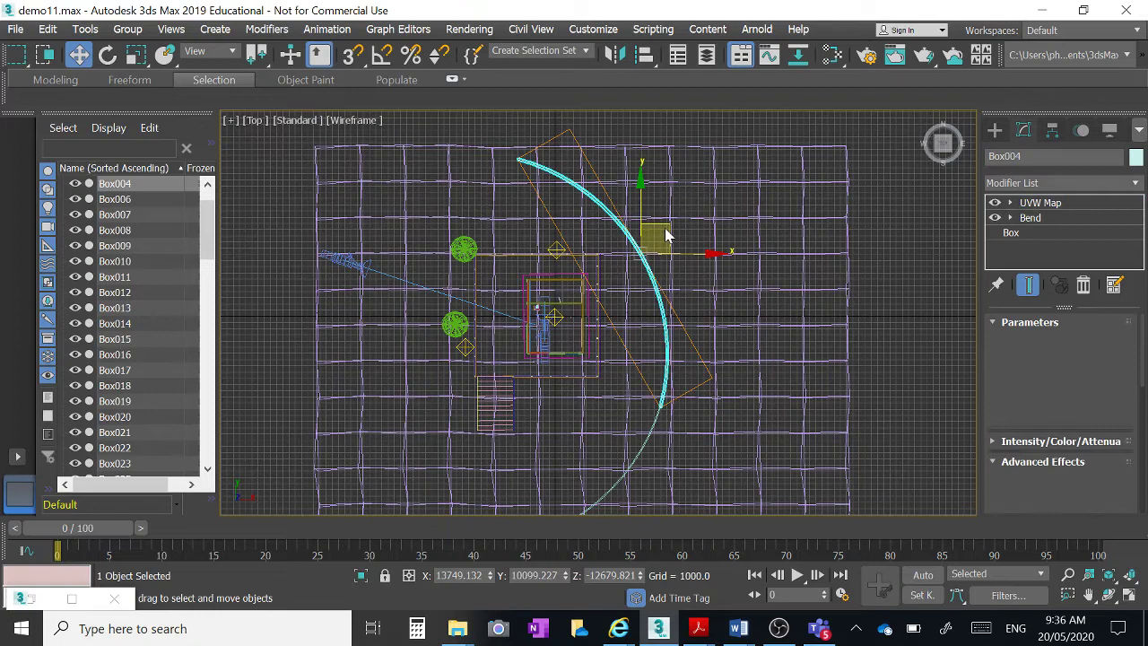
Try repositioning and rotating the cloned backdrop panel beside the original, and delete the clone
mouse_move(666, 227)
left_mouse_down()
mouse_move(725, 239)
mouse_move(730, 269)
mouse_move(797, 266)
mouse_move(807, 293)
mouse_move(666, 423)
left_mouse_up()
left_click(108, 55)
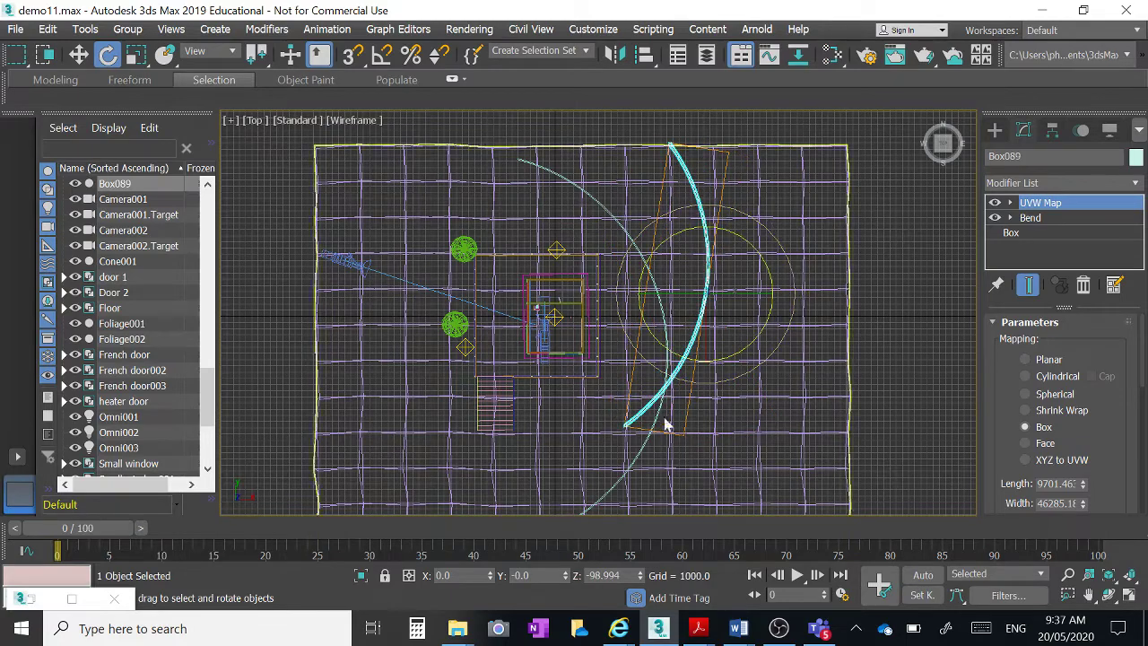
key("Delete")
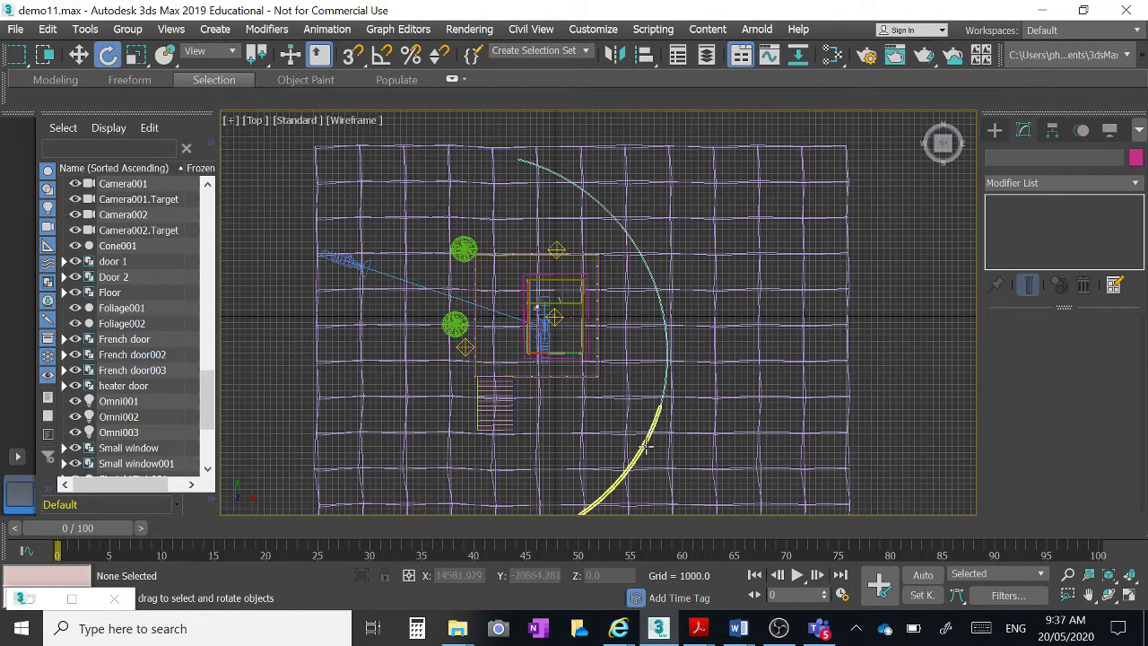
Select the lower curved backdrop panel Box088 and inspect its UVW Map gizmo, mapping size and tiling parameters
scroll(649, 465, "down", 2)
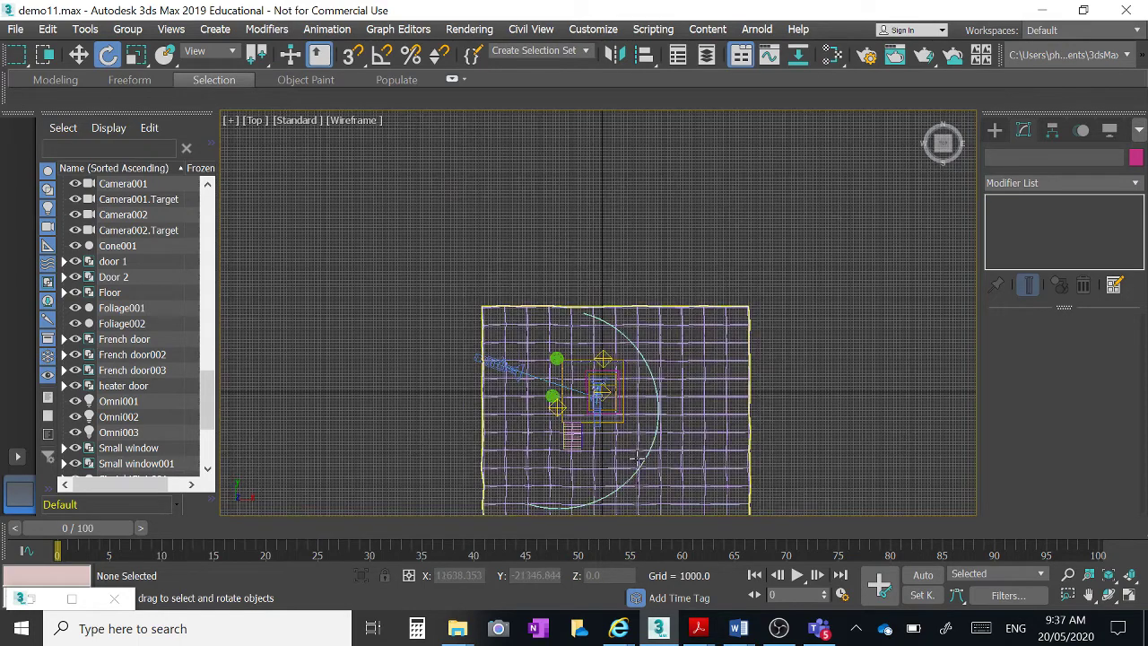
scroll(642, 471, "up", 2)
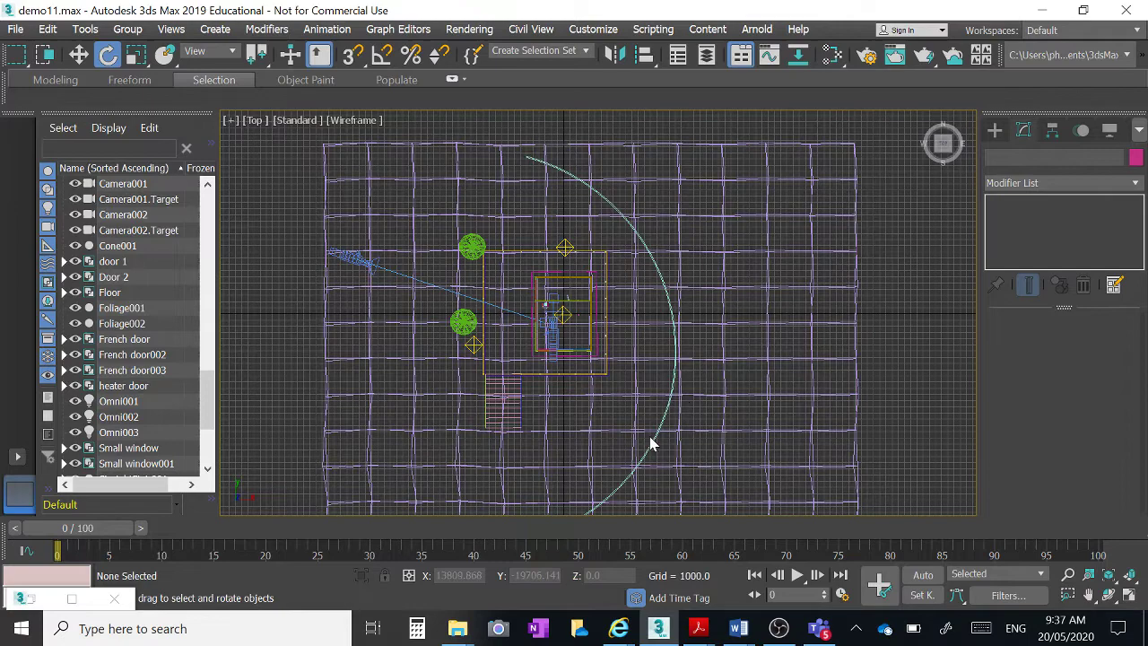
left_click(655, 434)
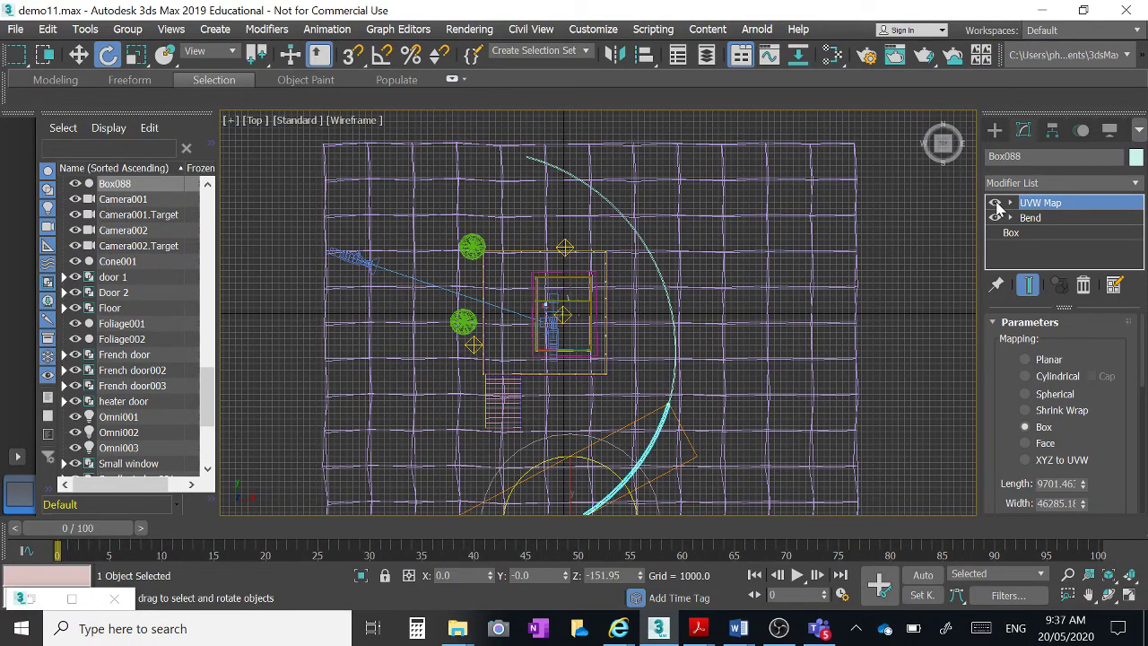
left_click(1036, 204)
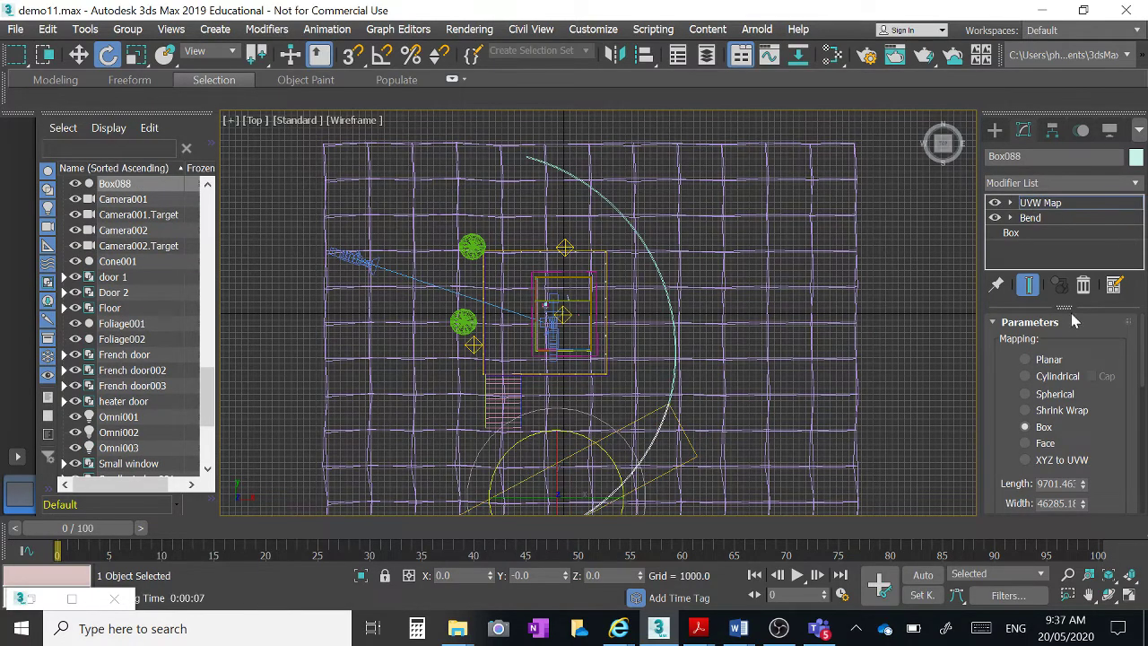
left_click_drag(1117, 454, 1111, 311)
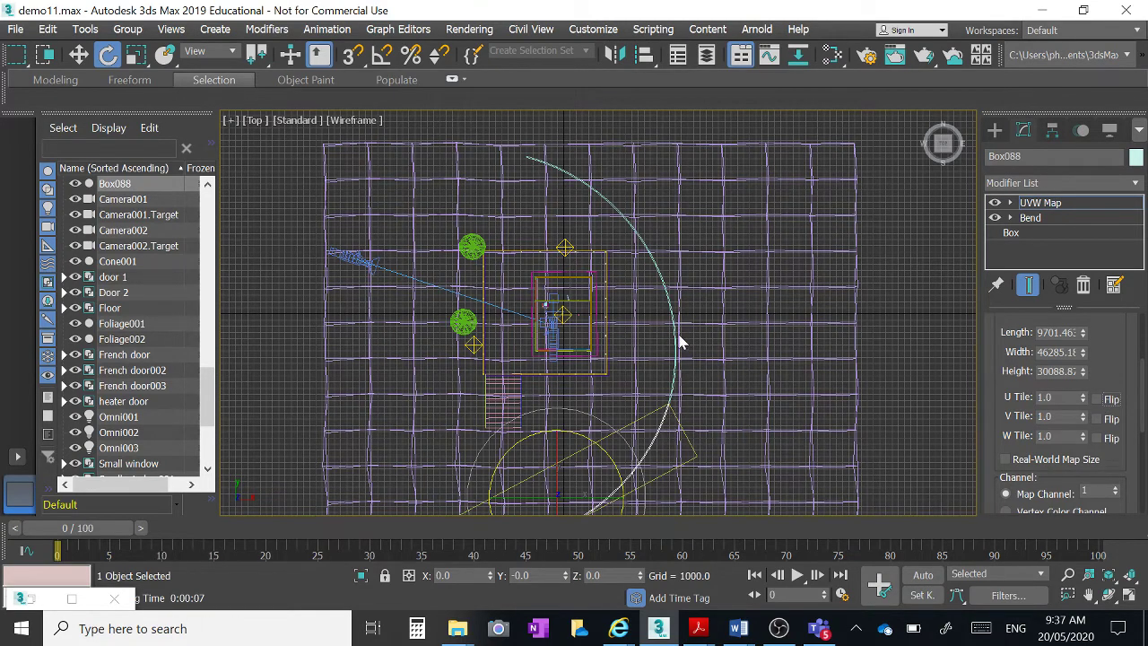
Render the Camera001 view to check the beach backdrop behind the house, and put the render window away
left_click(1128, 598)
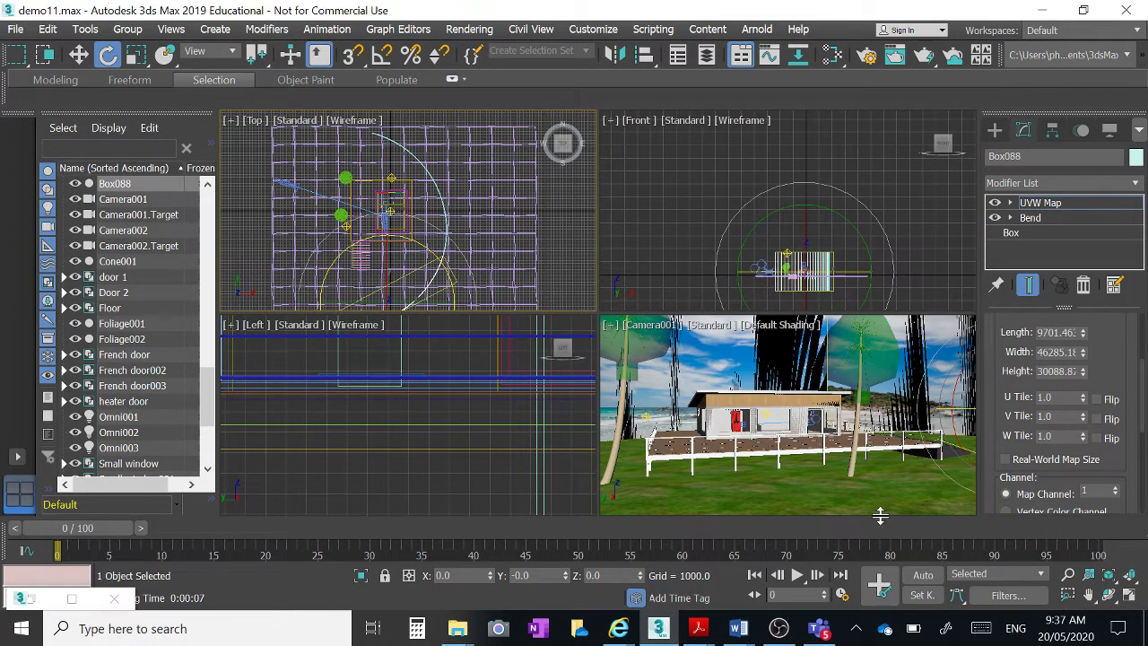
right_click(827, 345)
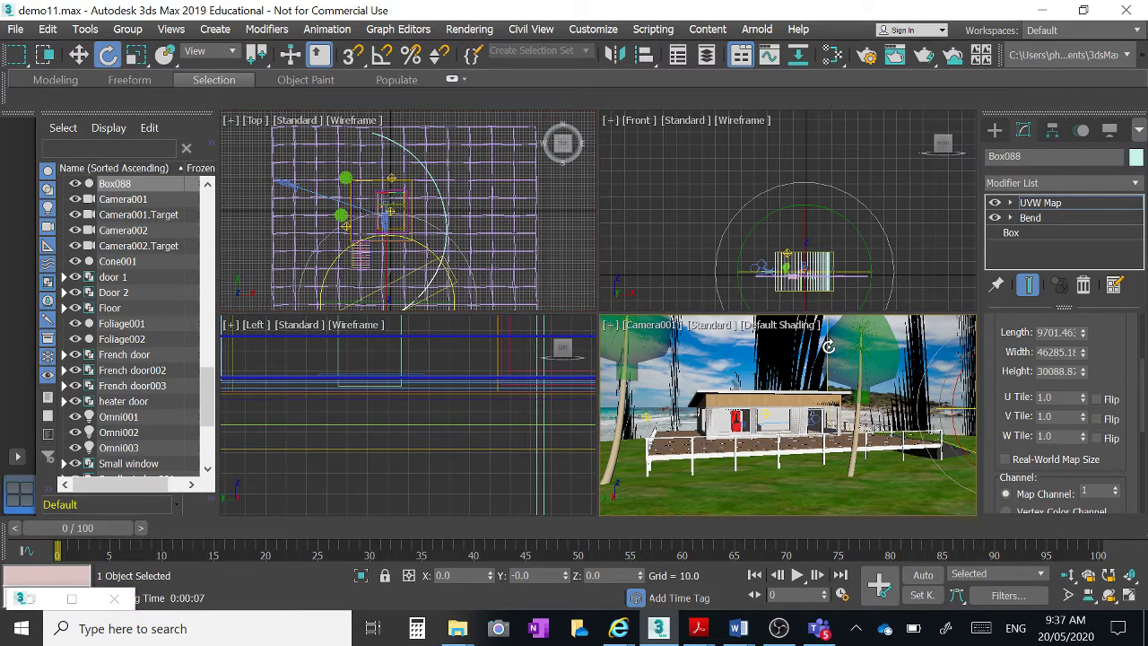
left_click(925, 55)
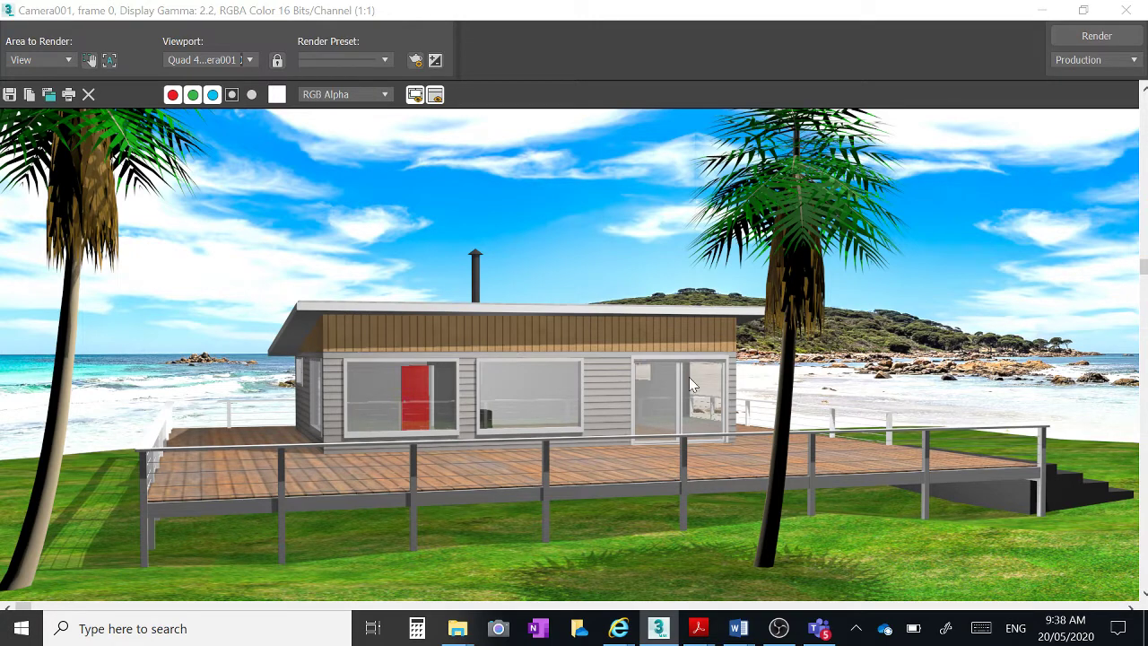
left_click(1042, 10)
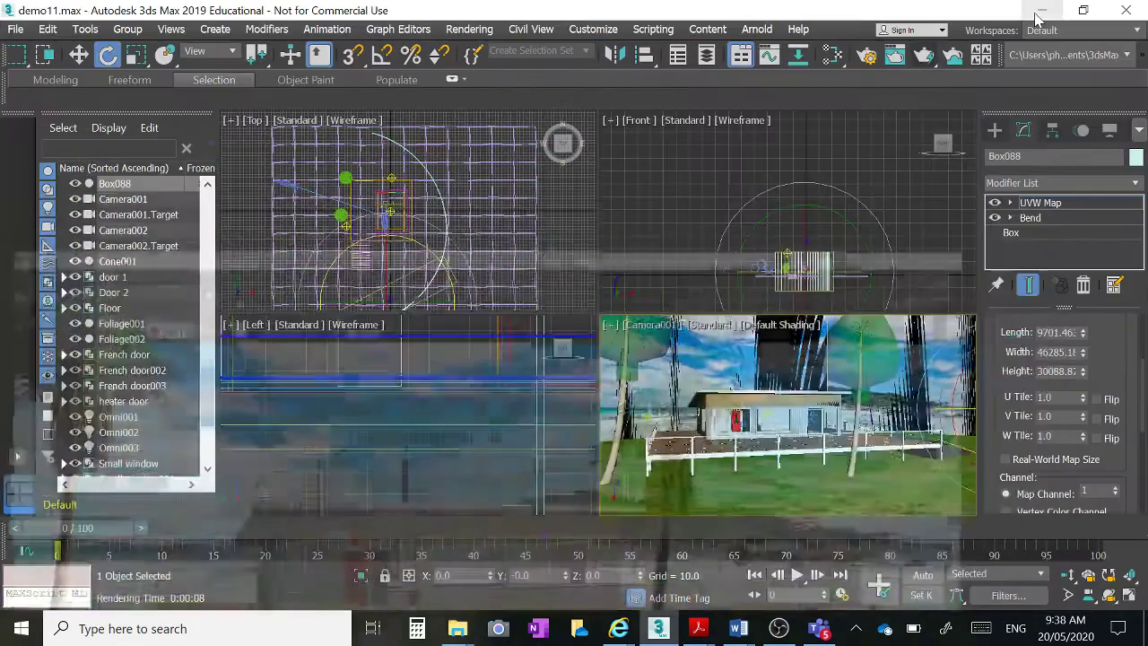
Examine the omni light behind the deck and its position relative to the house in an enlarged top view
scroll(354, 199, "up", 5)
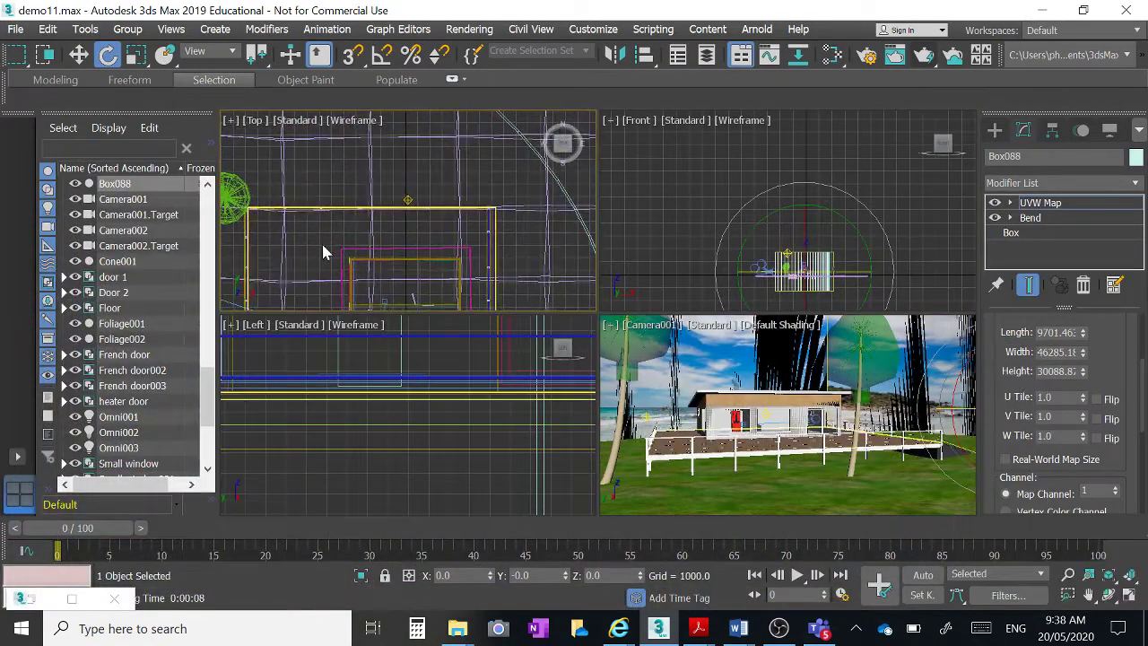
left_click(1128, 600)
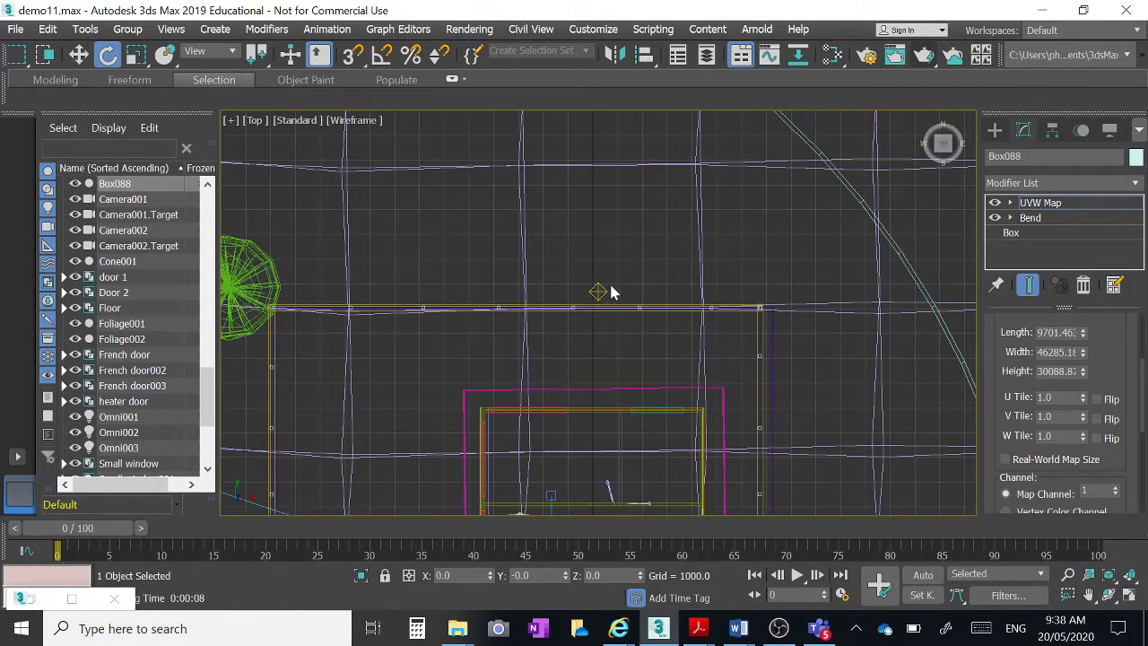
left_click(78, 54)
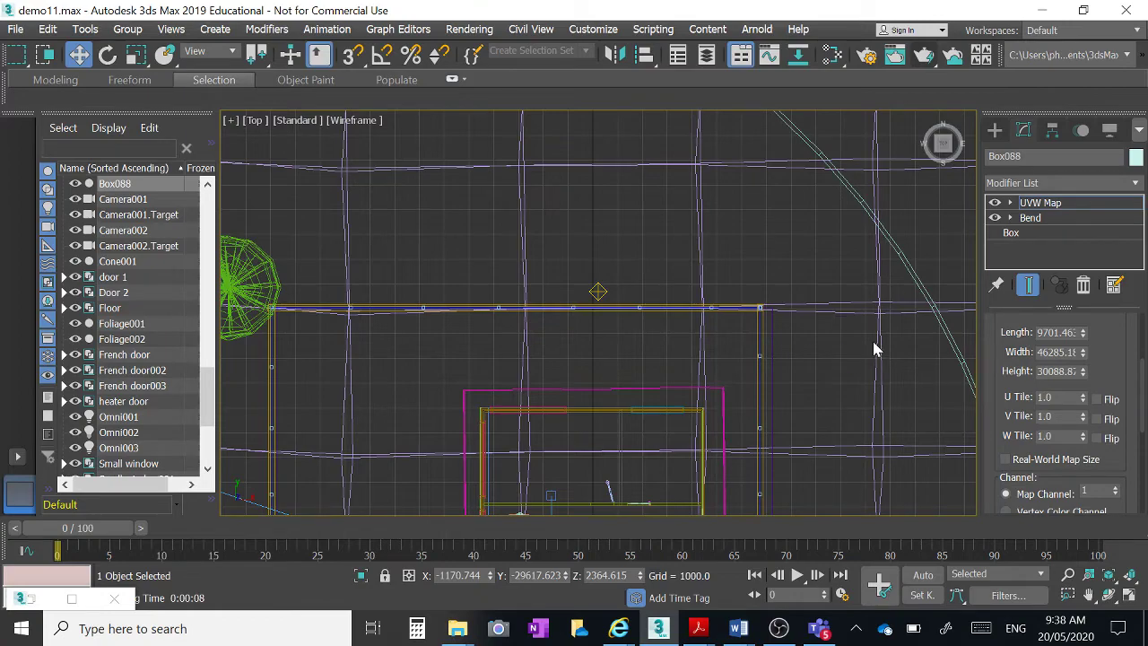
scroll(640, 292, "down", 5)
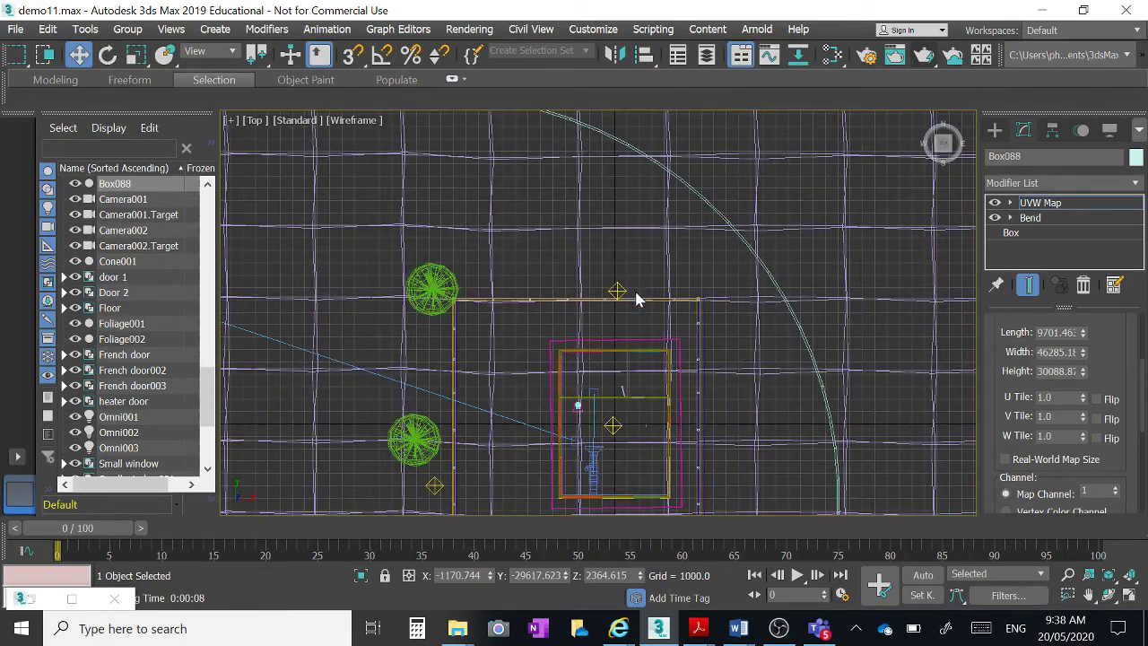
middle_click_drag(634, 303, 604, 235)
Render Camera001 again to inspect the lighting on the house and deck, and put the render window away
left_click(1130, 596)
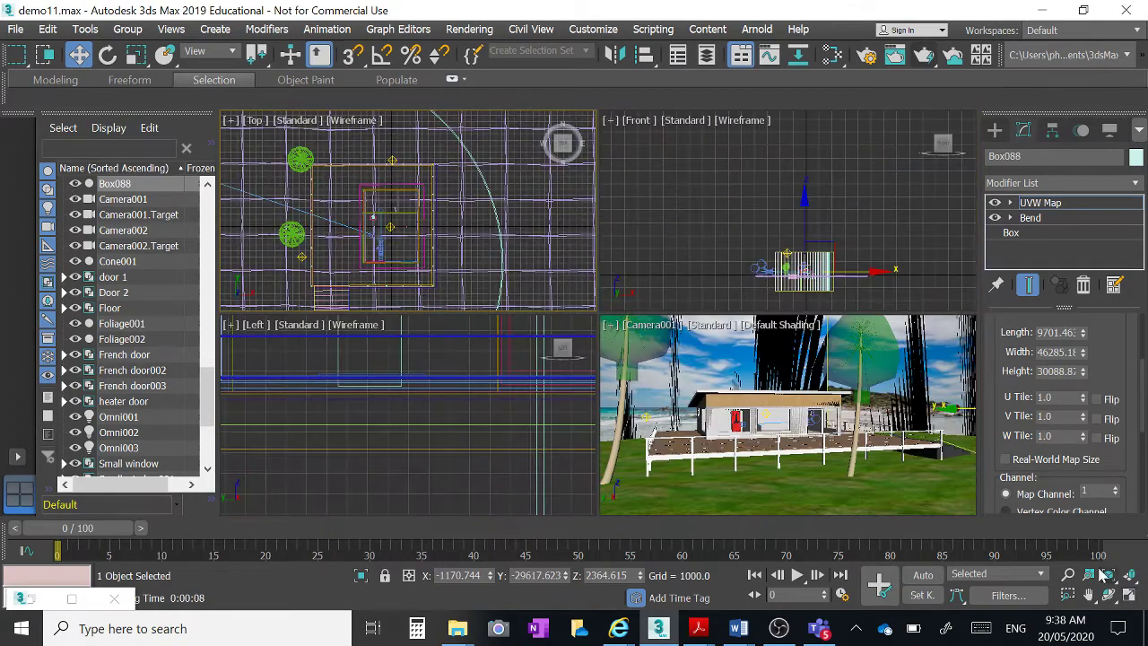
right_click(679, 381)
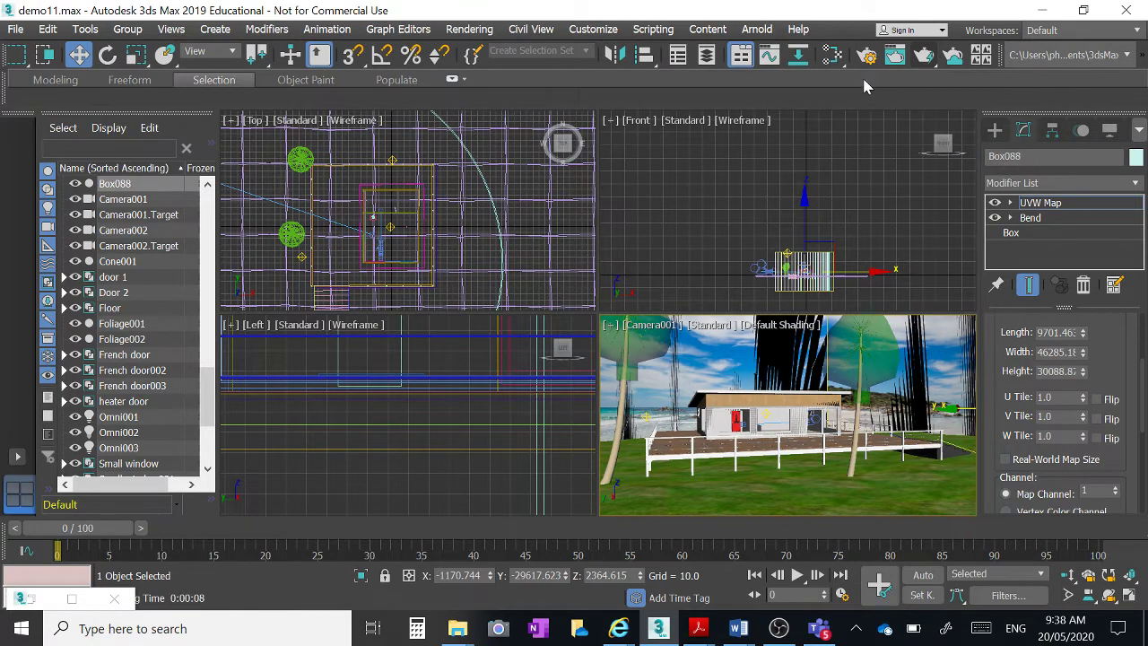
left_click(923, 55)
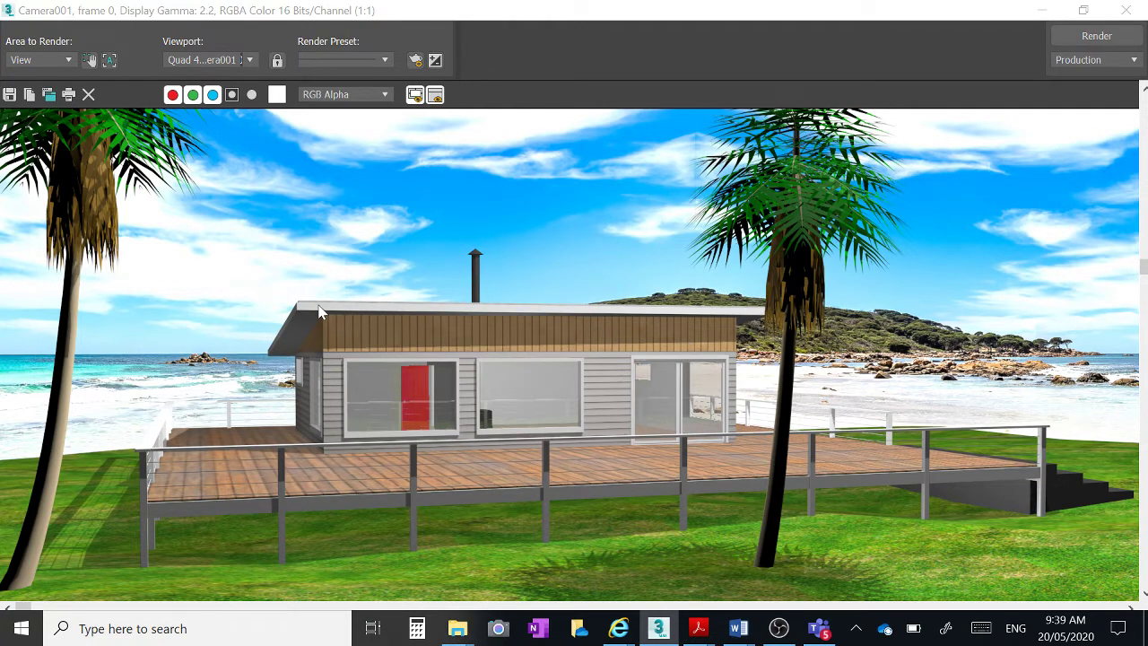
left_click(1042, 13)
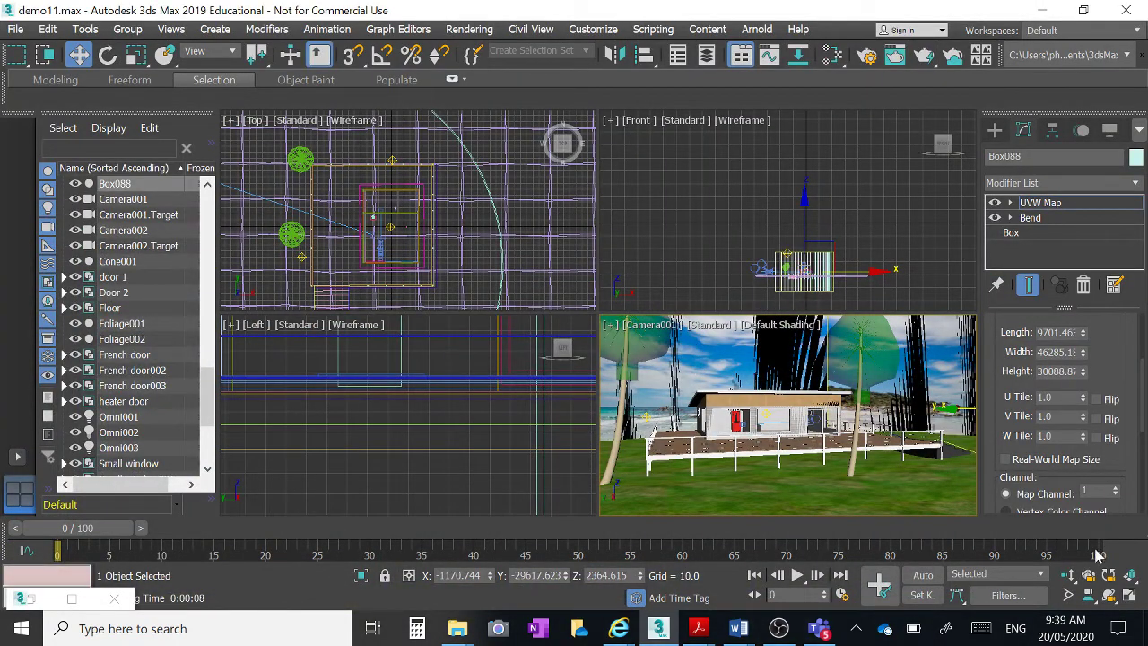
Narrow the Camera001 field of view so that the house and deck fill more of the frame
left_click(1128, 597)
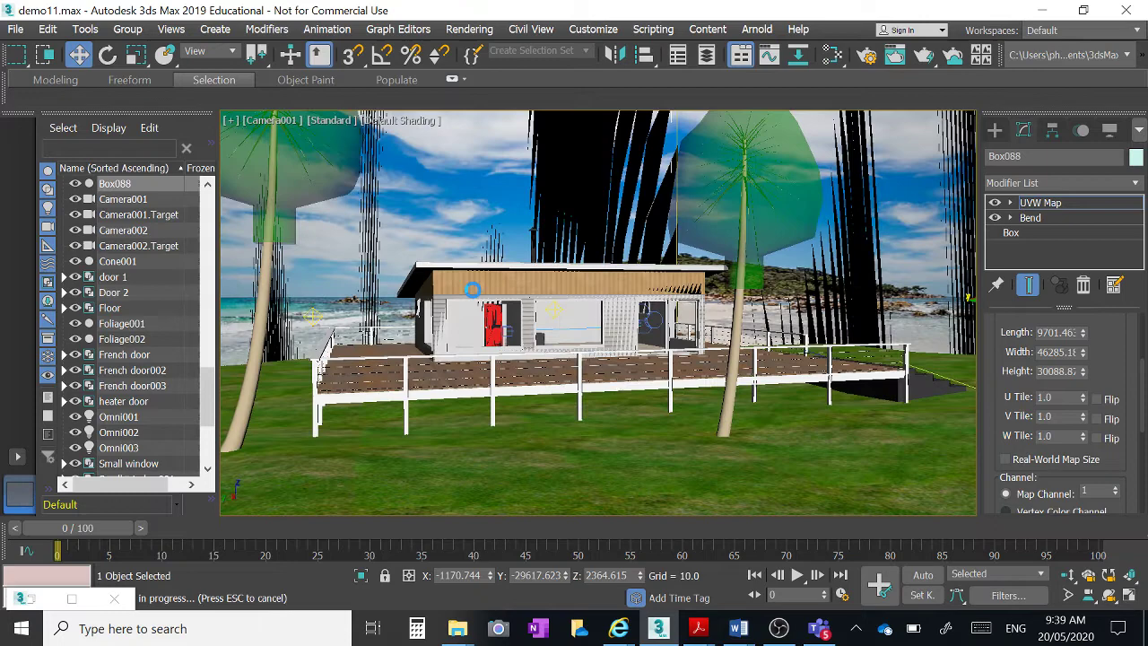
left_click(1067, 594)
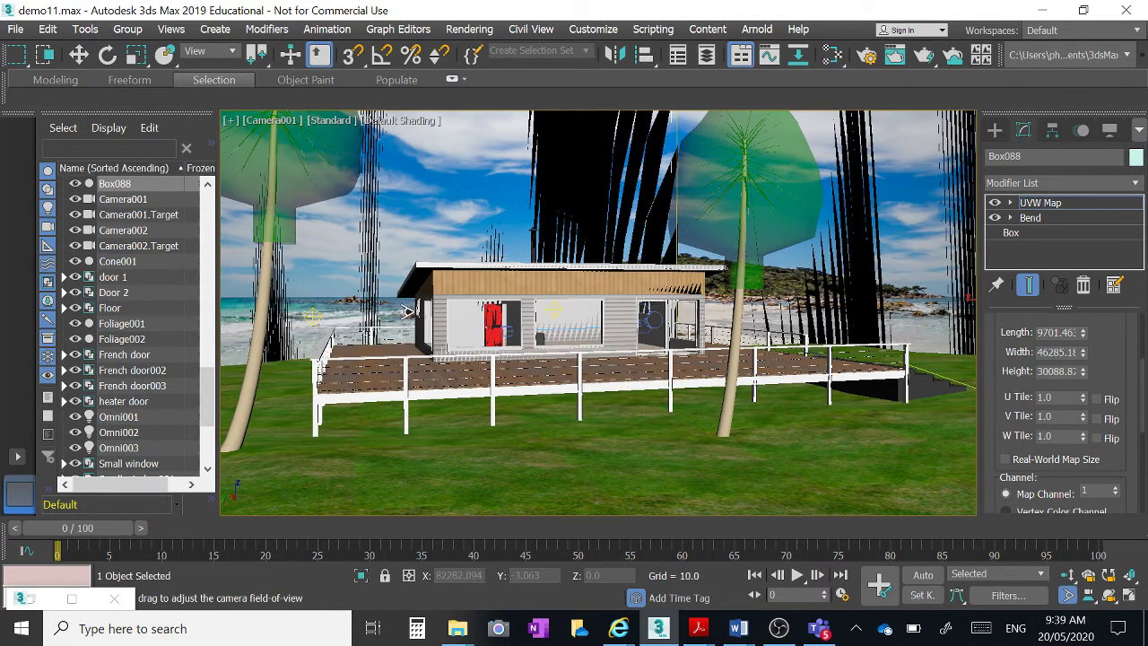
left_click_drag(408, 312, 396, 260)
right_click(396, 260)
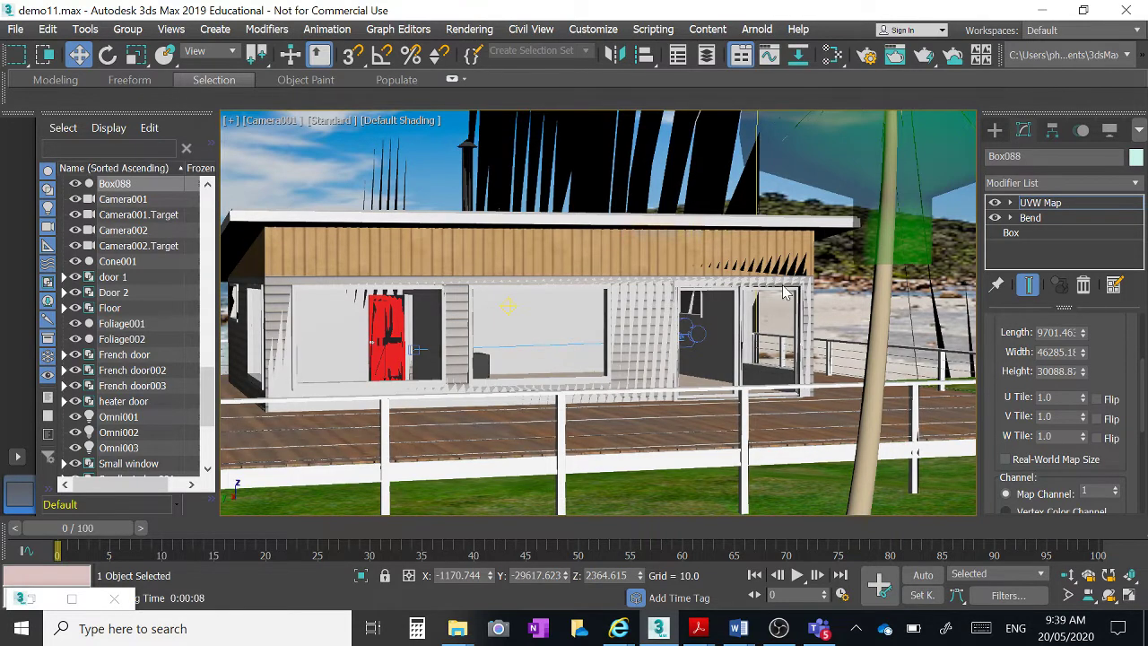
left_click(1067, 595)
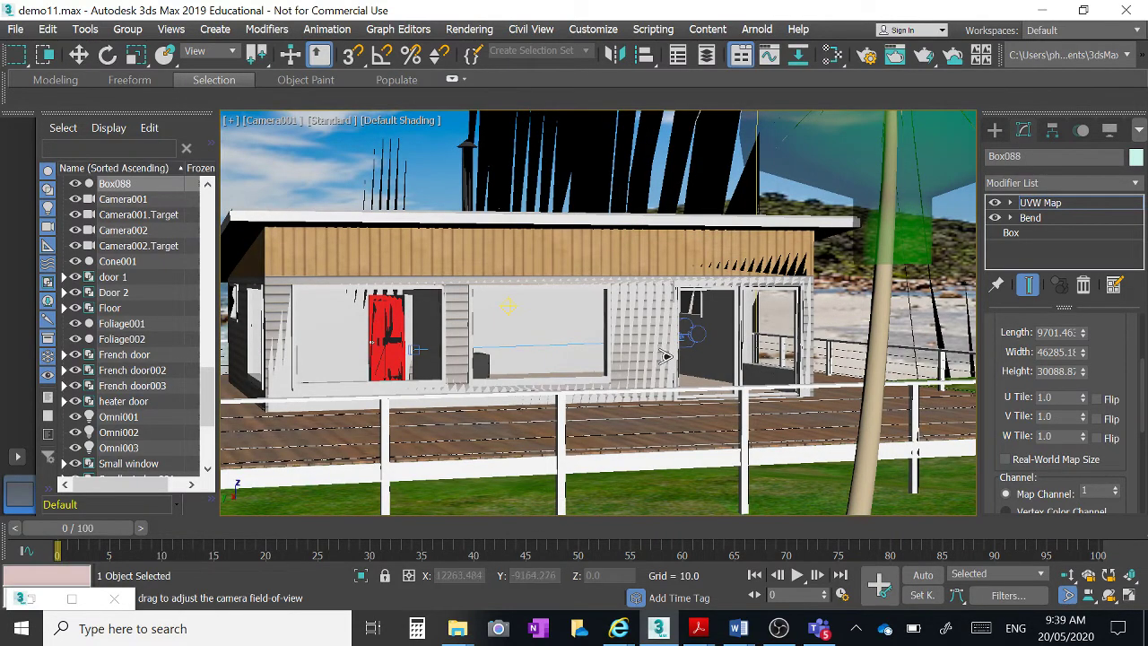
left_click_drag(666, 356, 684, 381)
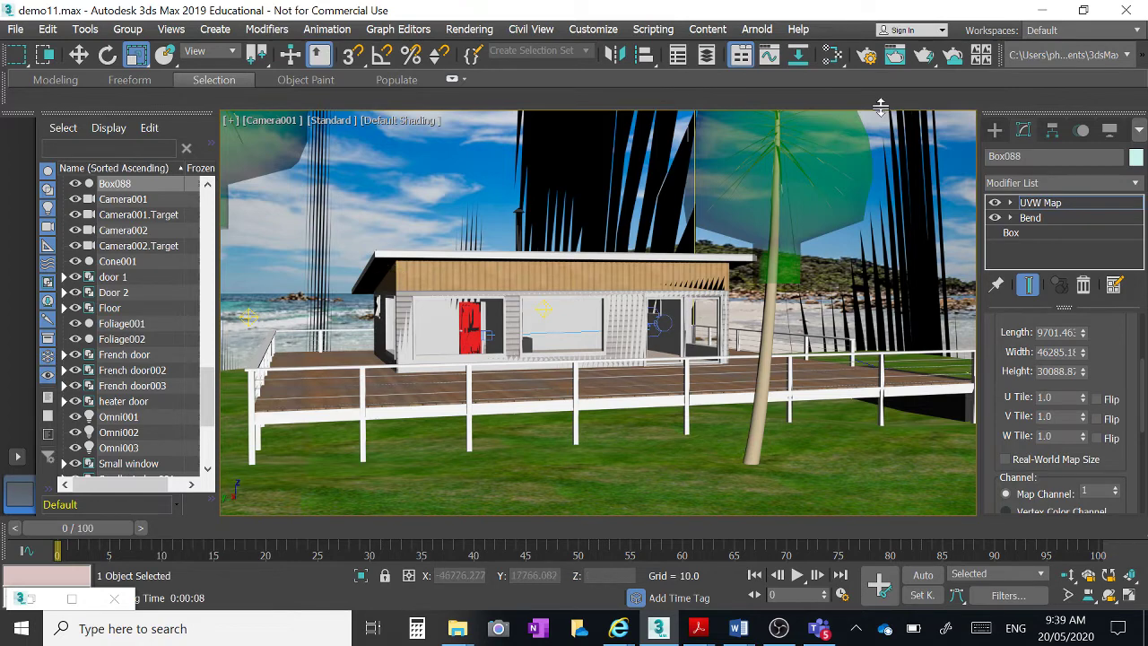
Spread out the overlapping Raytrace material nodes in the Slate Material Editor, and put the editor away
left_click(831, 56)
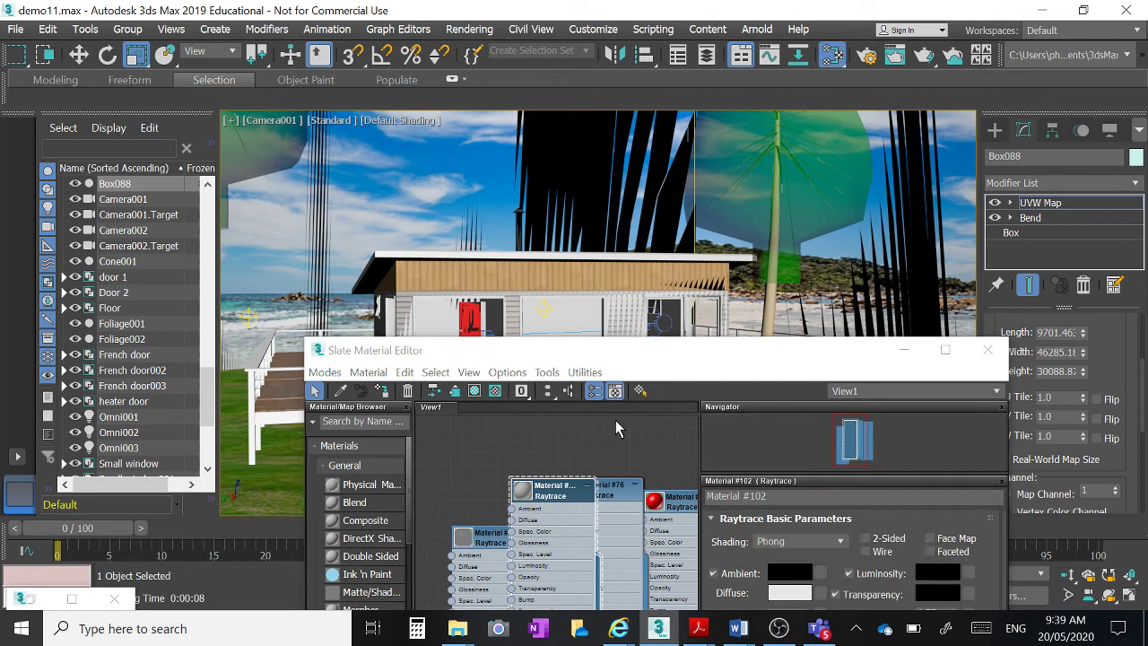
left_click_drag(525, 494, 431, 499)
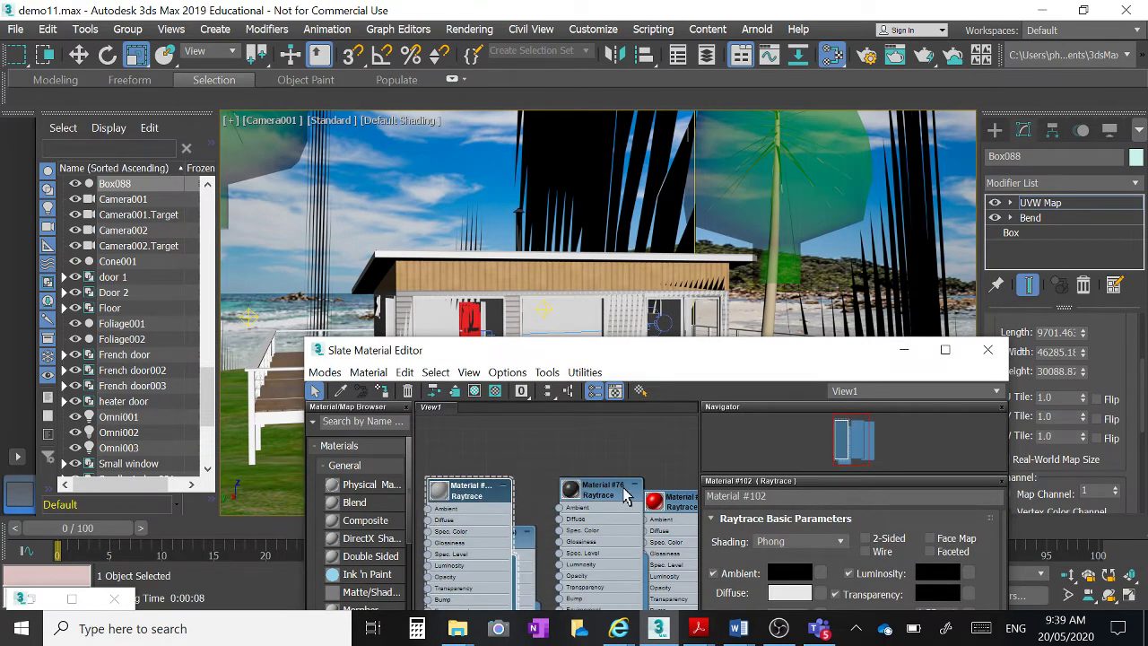
left_click_drag(625, 490, 565, 430)
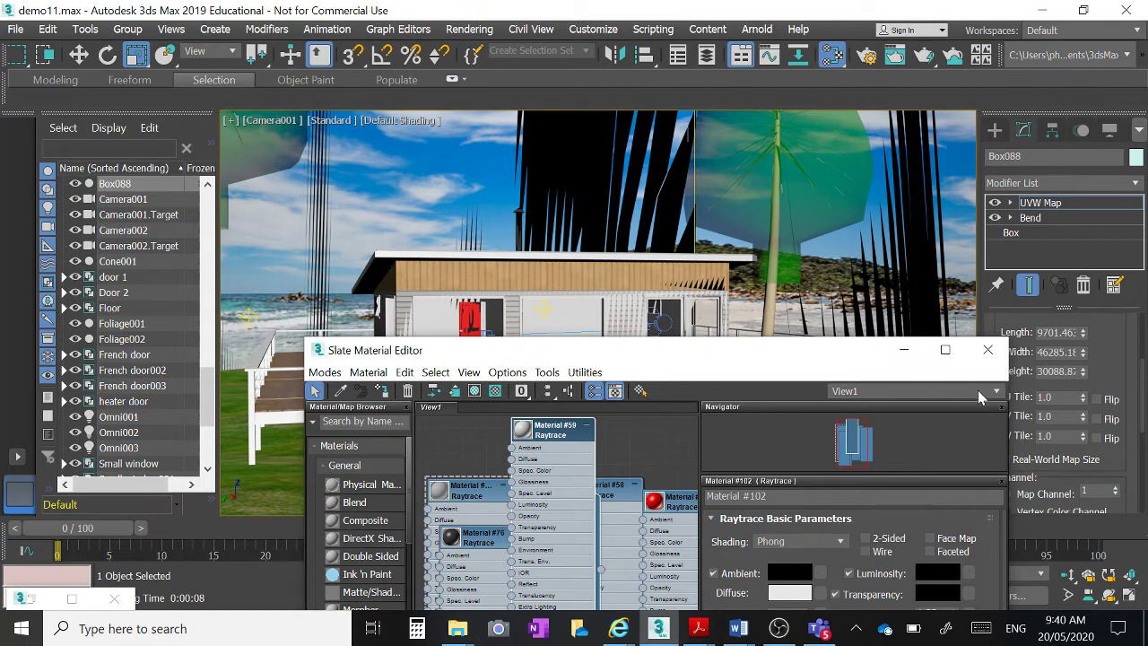
left_click(904, 351)
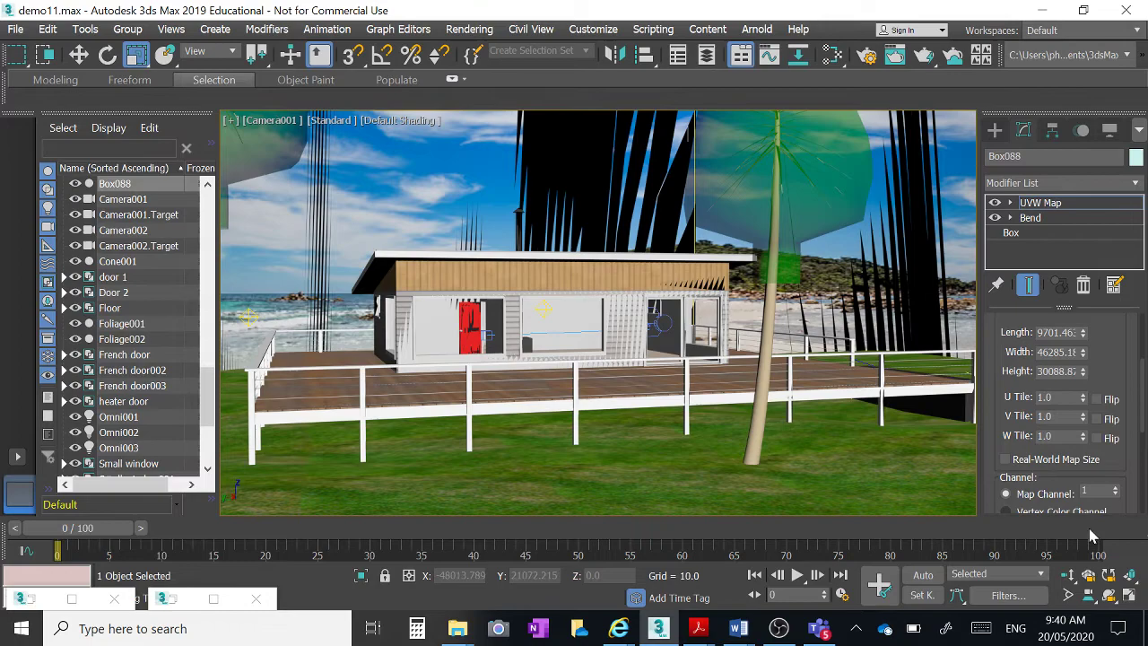
Orbit Camera001 to a slightly higher angle on the house and deck, and render the view to check it
left_click(1109, 601)
left_click_drag(592, 316, 553, 374)
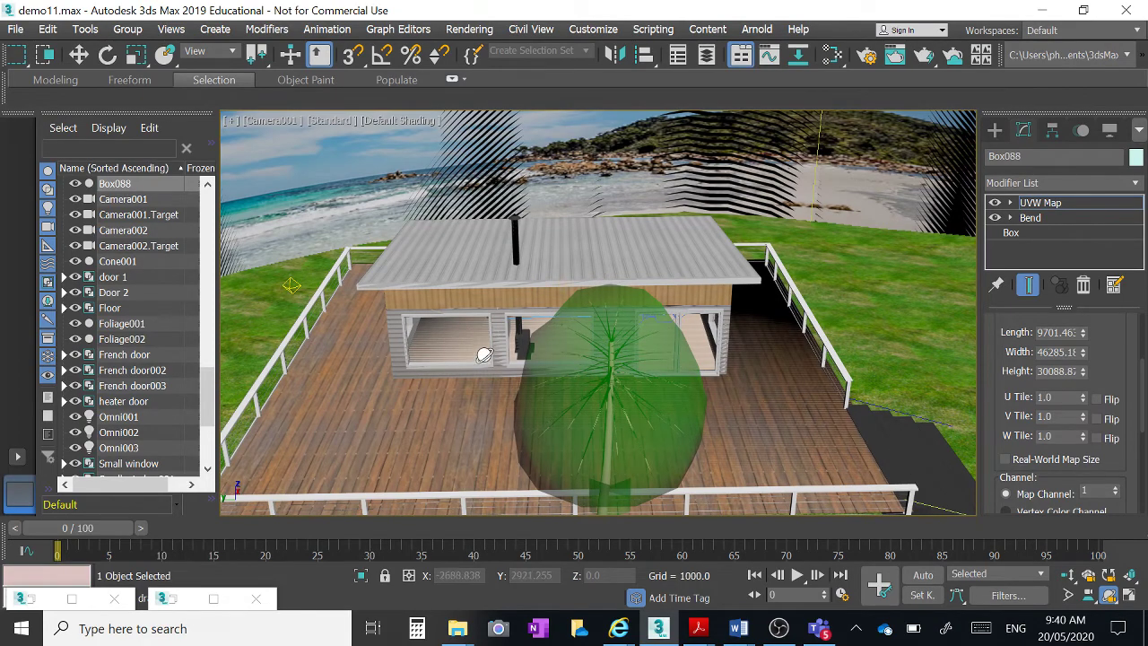
left_click_drag(449, 384, 468, 363)
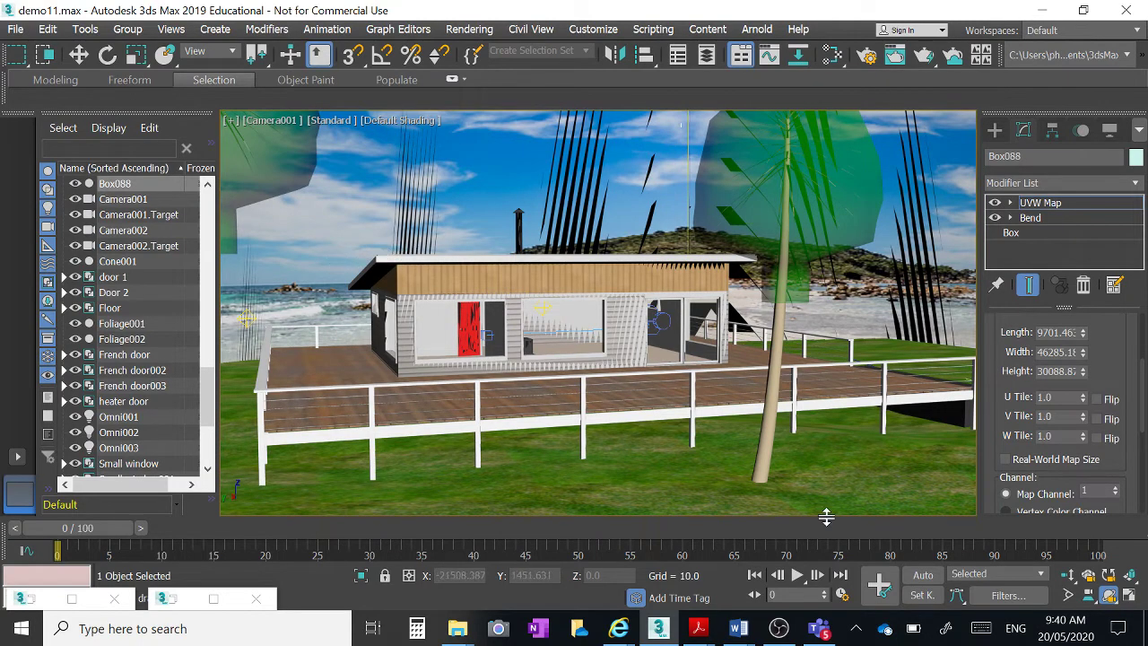
left_click(926, 57)
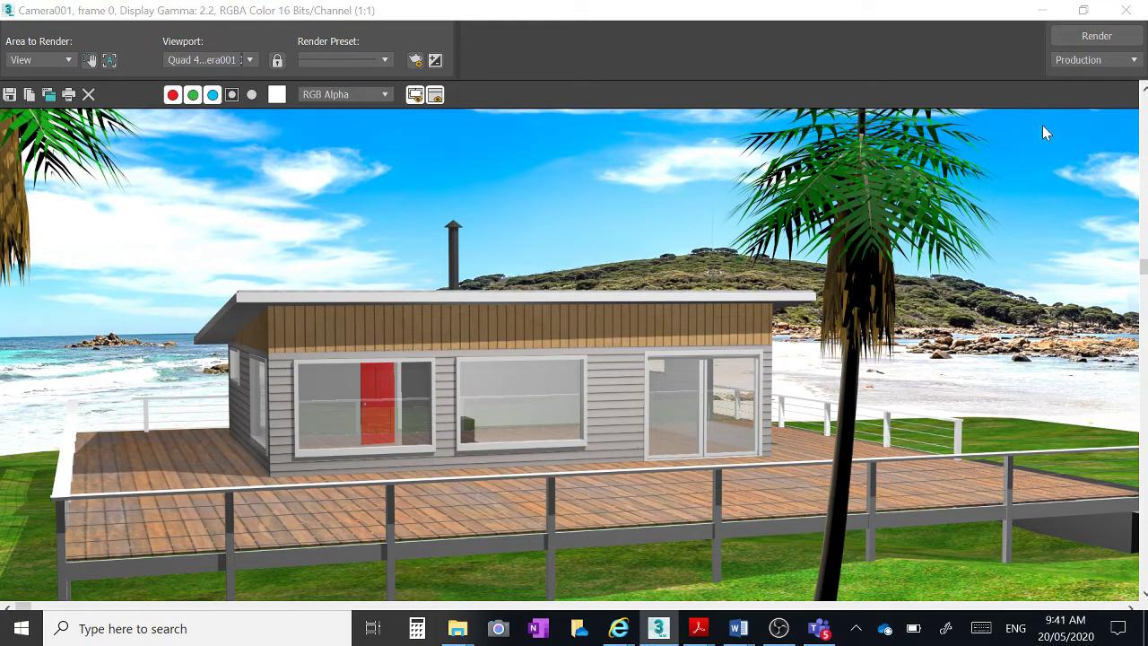
left_click(1045, 13)
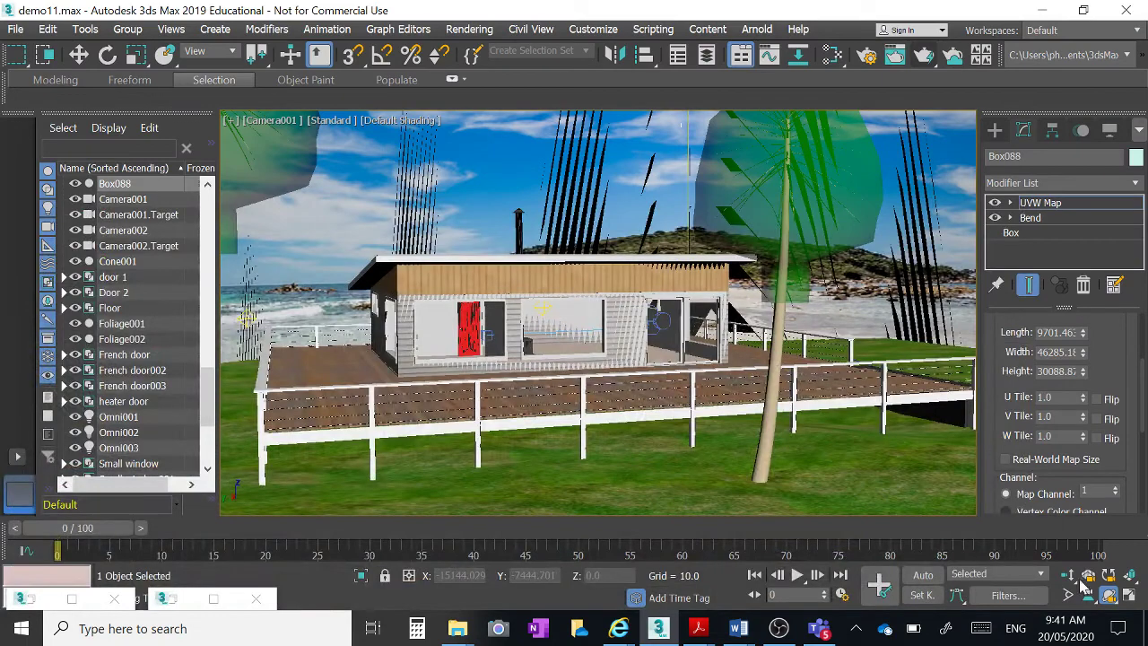
Place a Generic Palm from the AEC Extended foliage in the top view, between the two existing palms beside the deck
left_click(1129, 597)
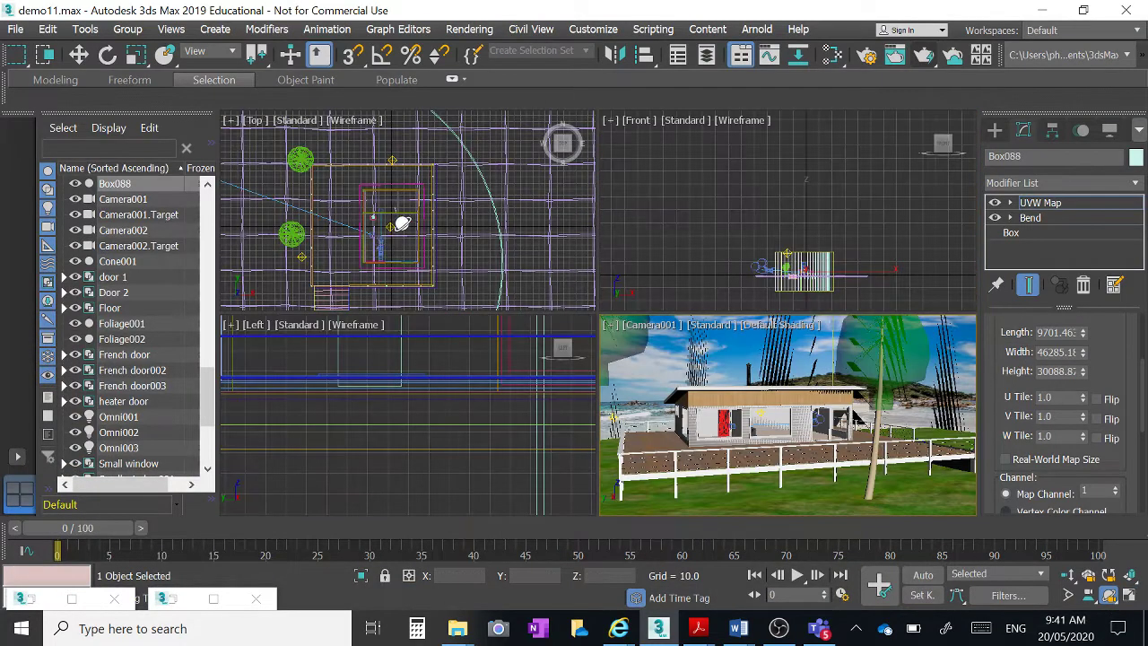
left_click(473, 209)
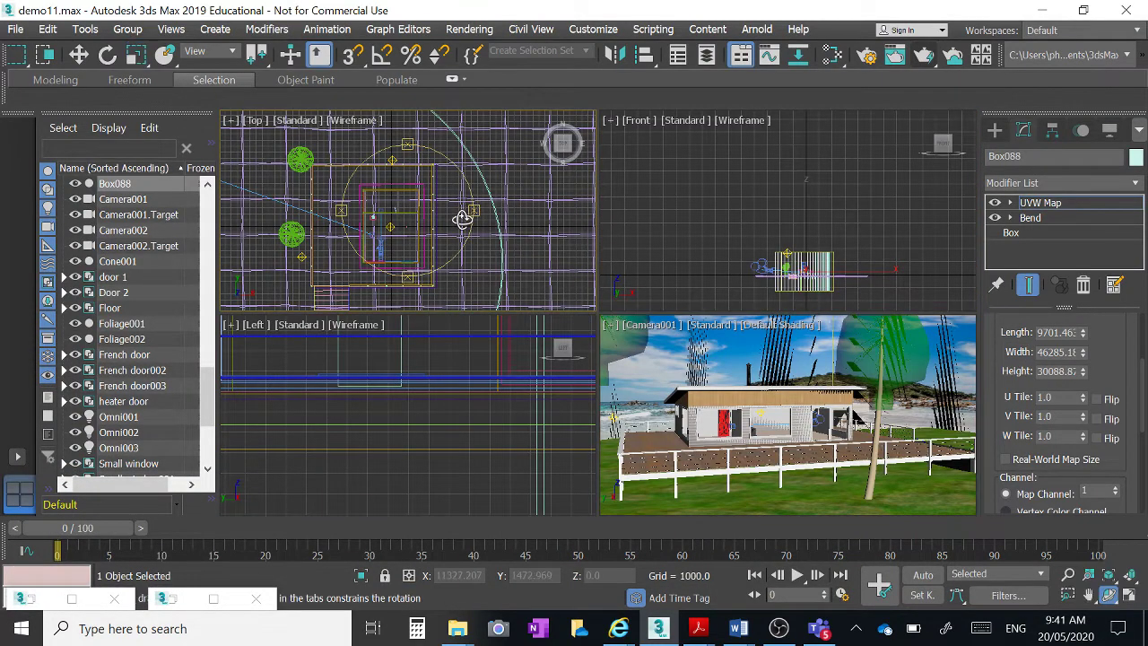
left_click(1128, 598)
scroll(592, 314, "up", 2)
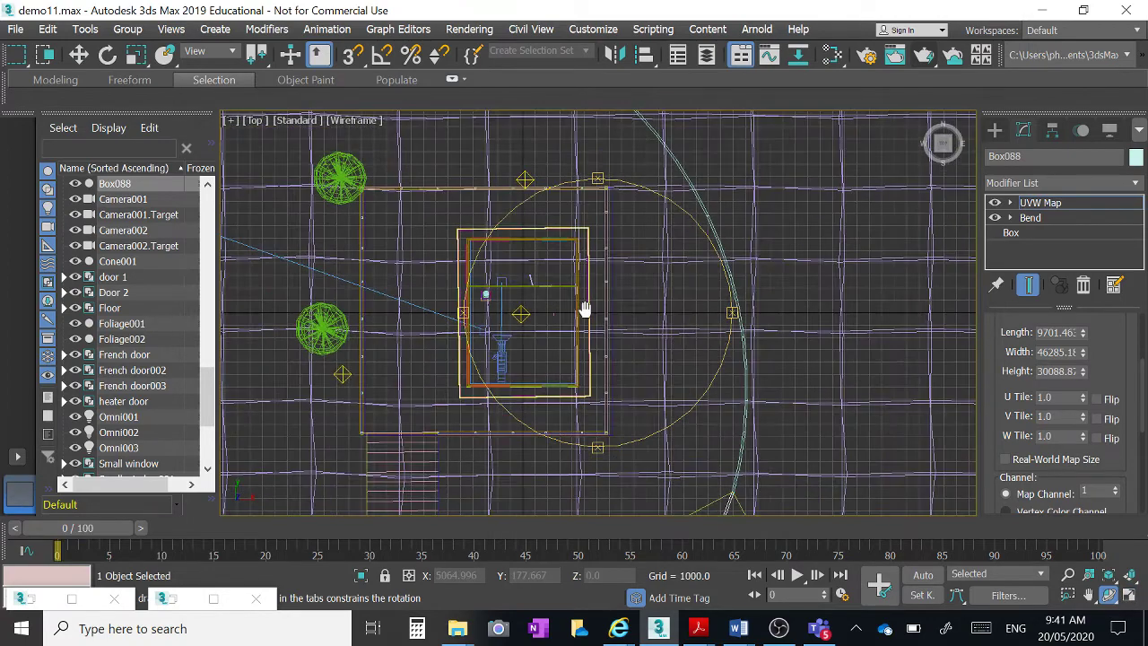
left_click(995, 130)
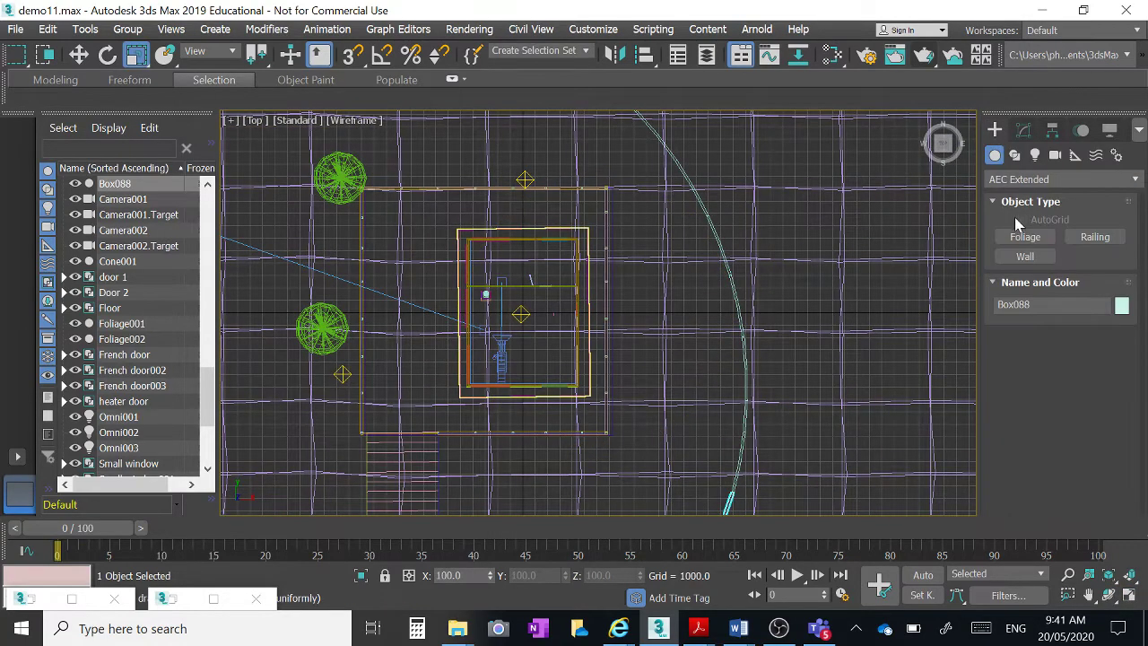
left_click(1135, 181)
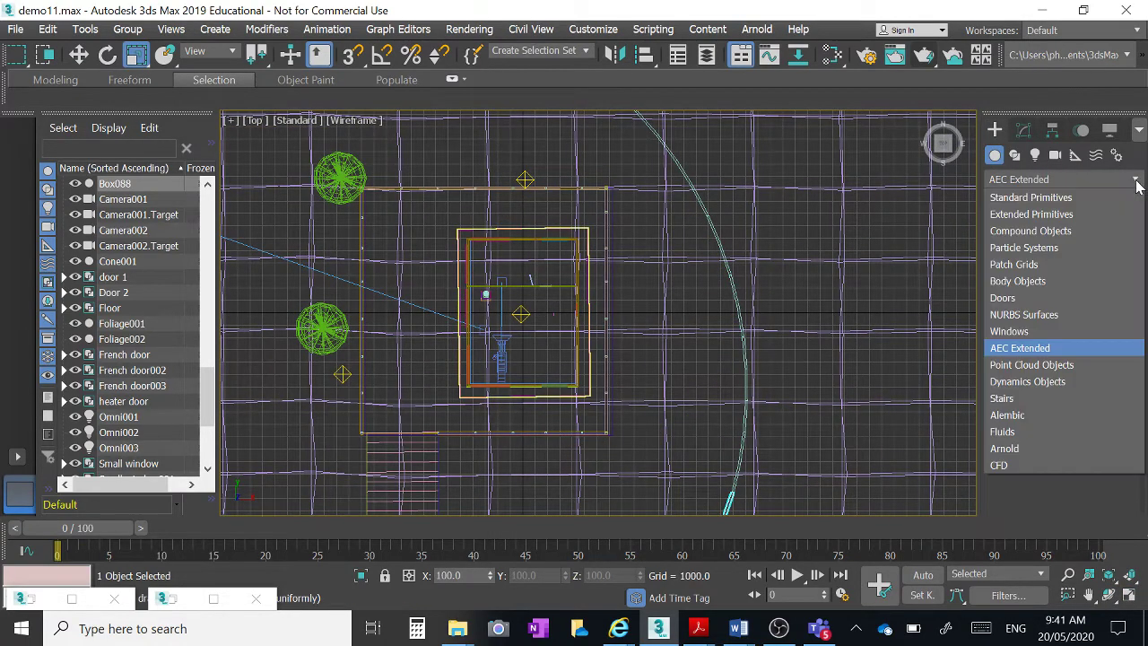
left_click(1063, 199)
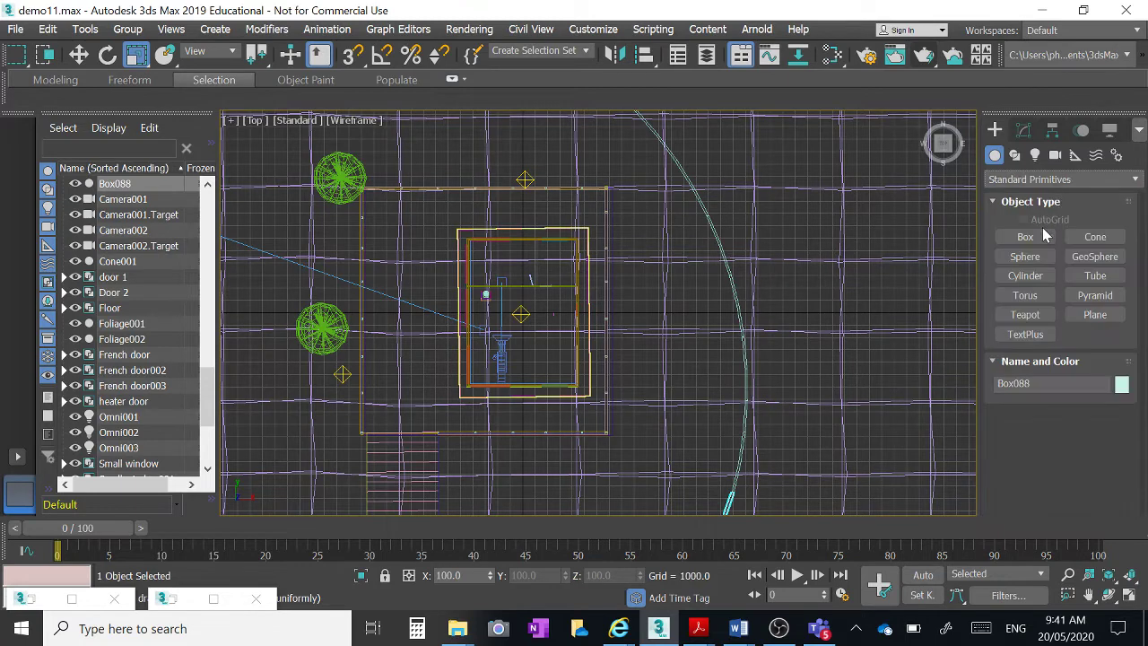
left_click(1134, 182)
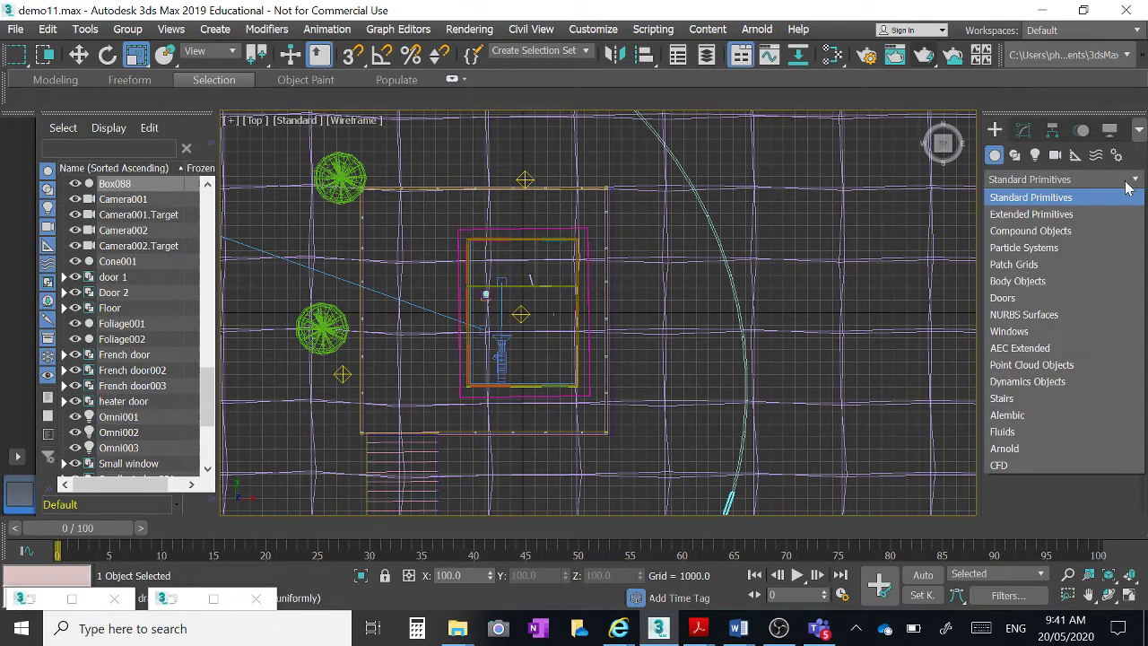
left_click(1020, 348)
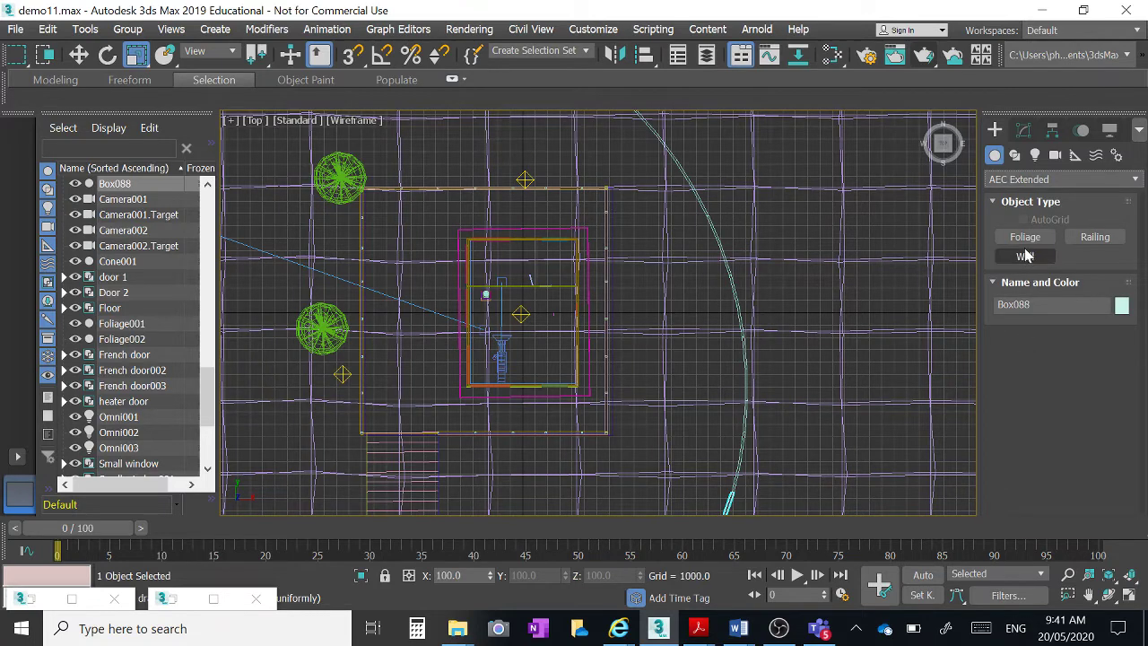
left_click(1025, 237)
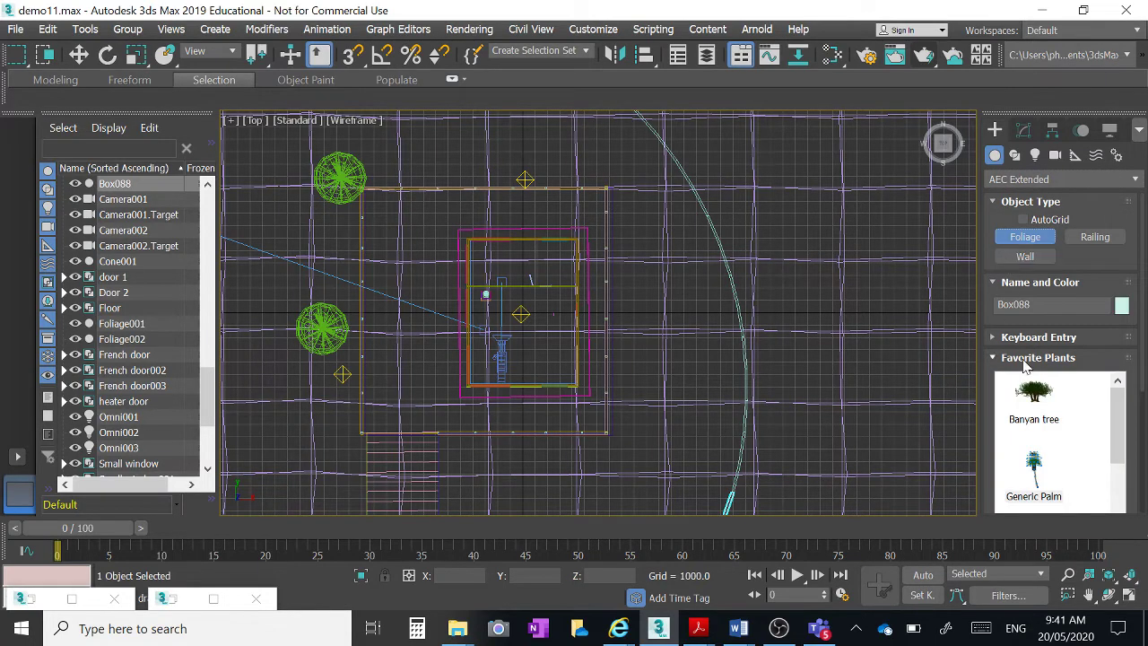
left_click_drag(1118, 424, 1093, 418)
left_click_drag(1092, 359, 1116, 387)
left_click(1034, 466)
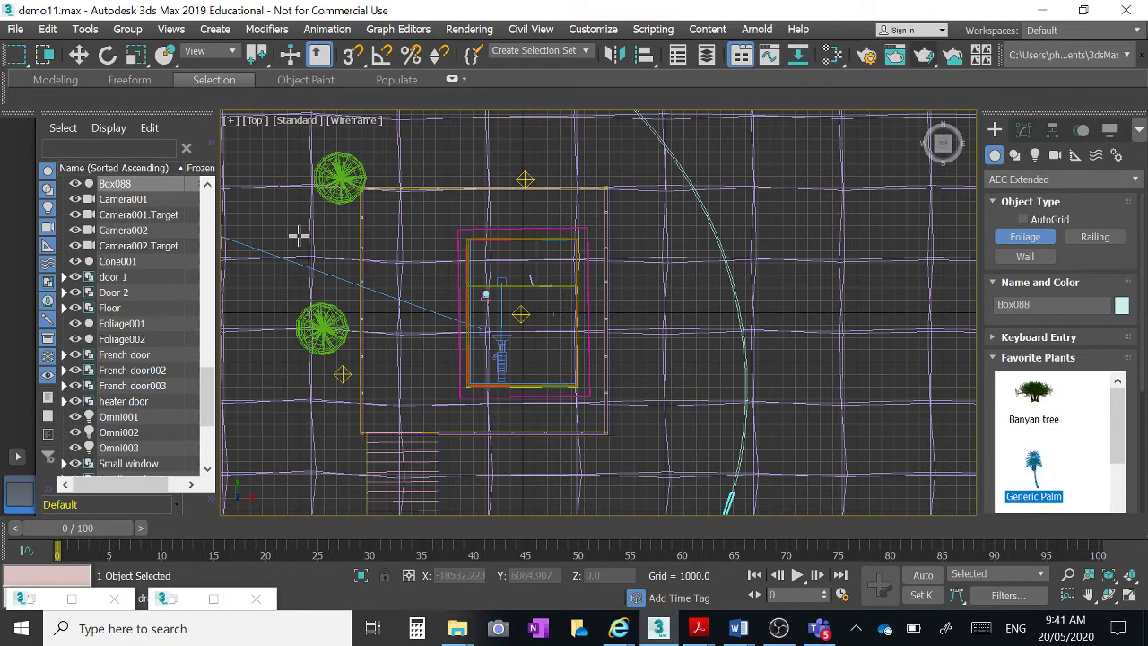
left_click(335, 260)
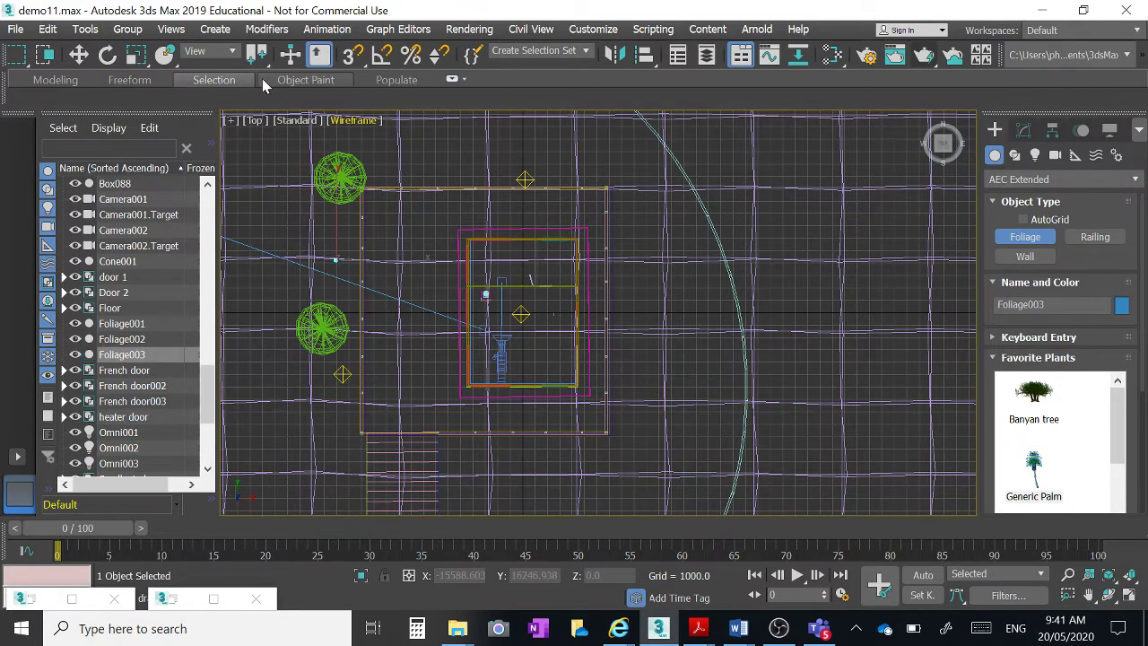
Scale the new palm uniformly to about 2052% so it is close in size to the neighbouring palms
left_click(135, 55)
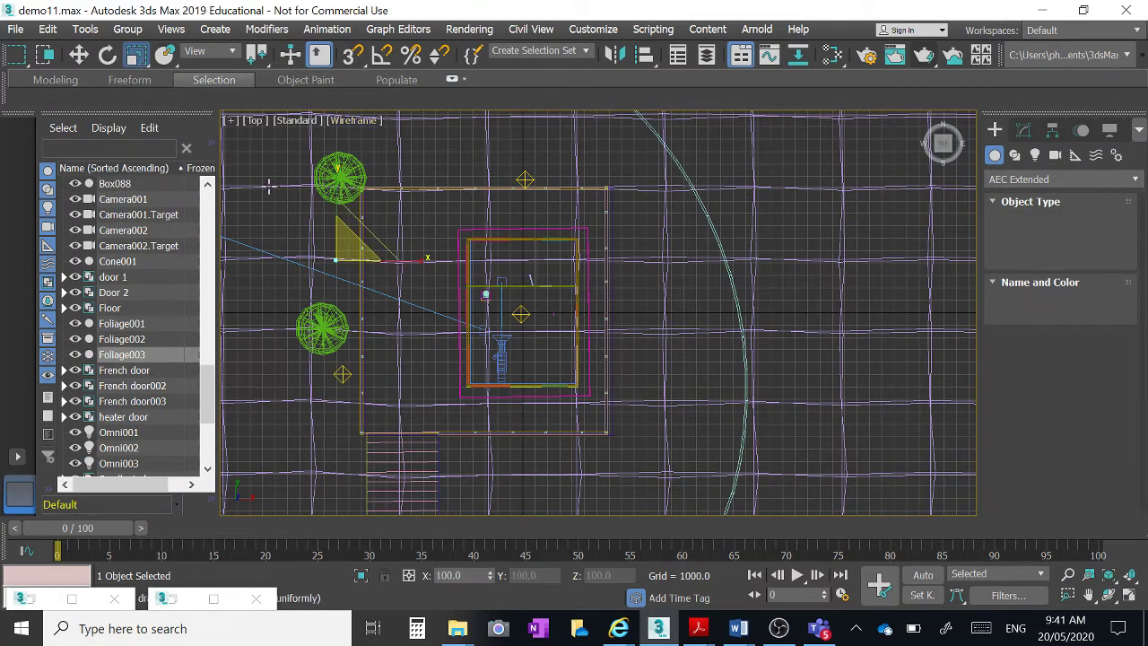
left_click(327, 258)
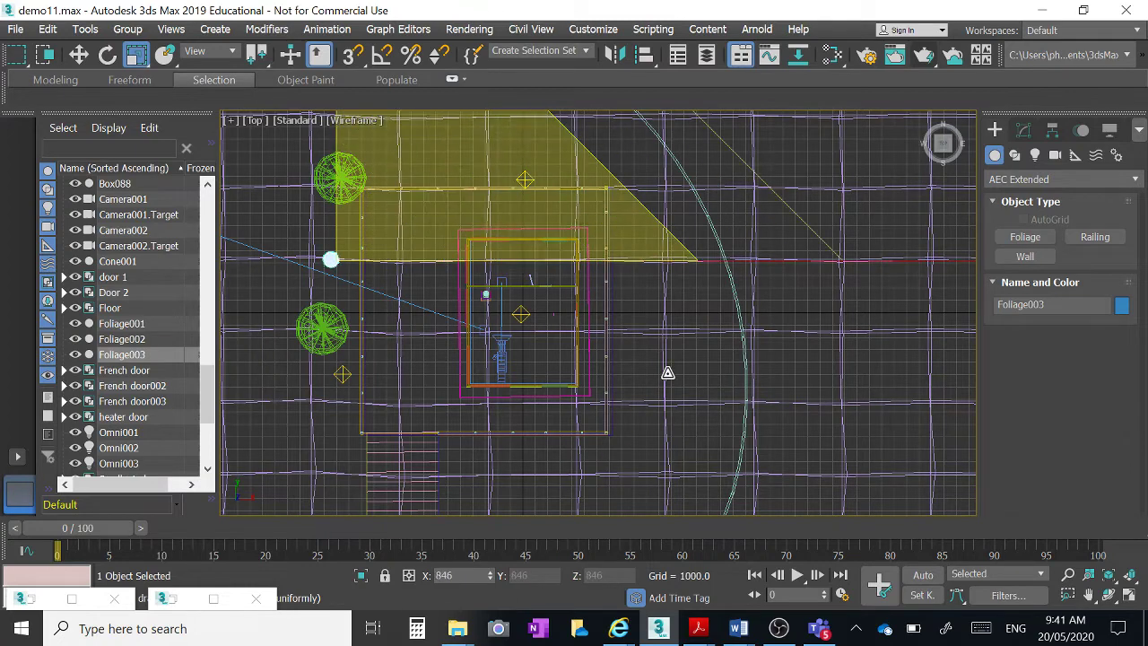
left_click_drag(326, 257, 324, 269)
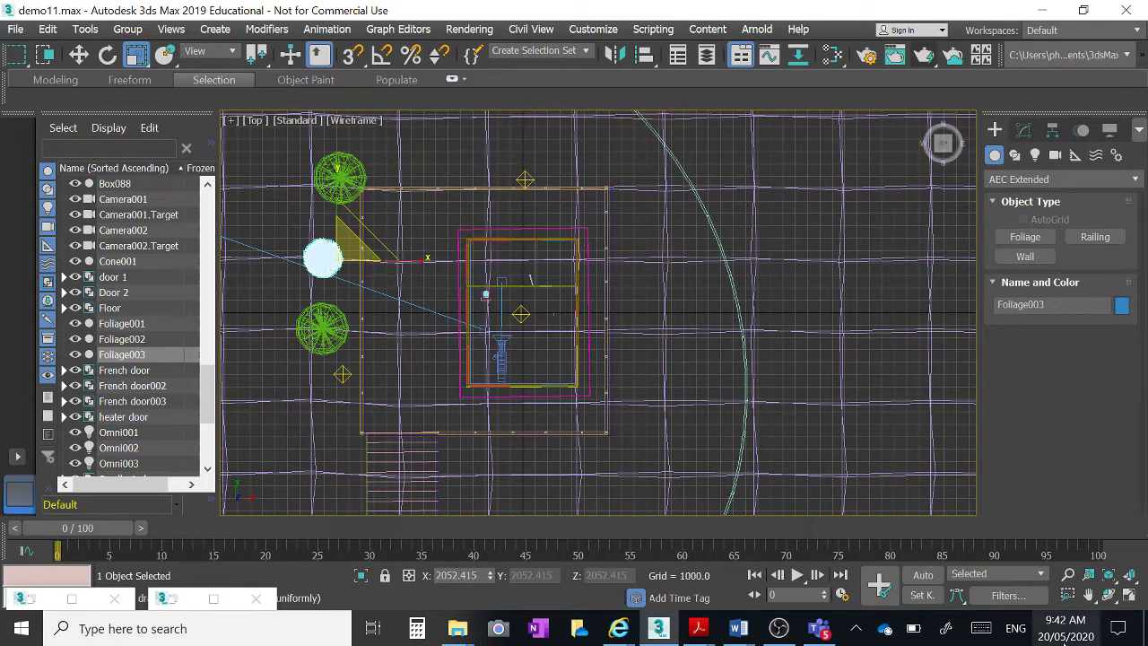
Lower the new palm vertically to a Z position of about -1264 in the Camera001 view, and deselect it
left_click(1130, 598)
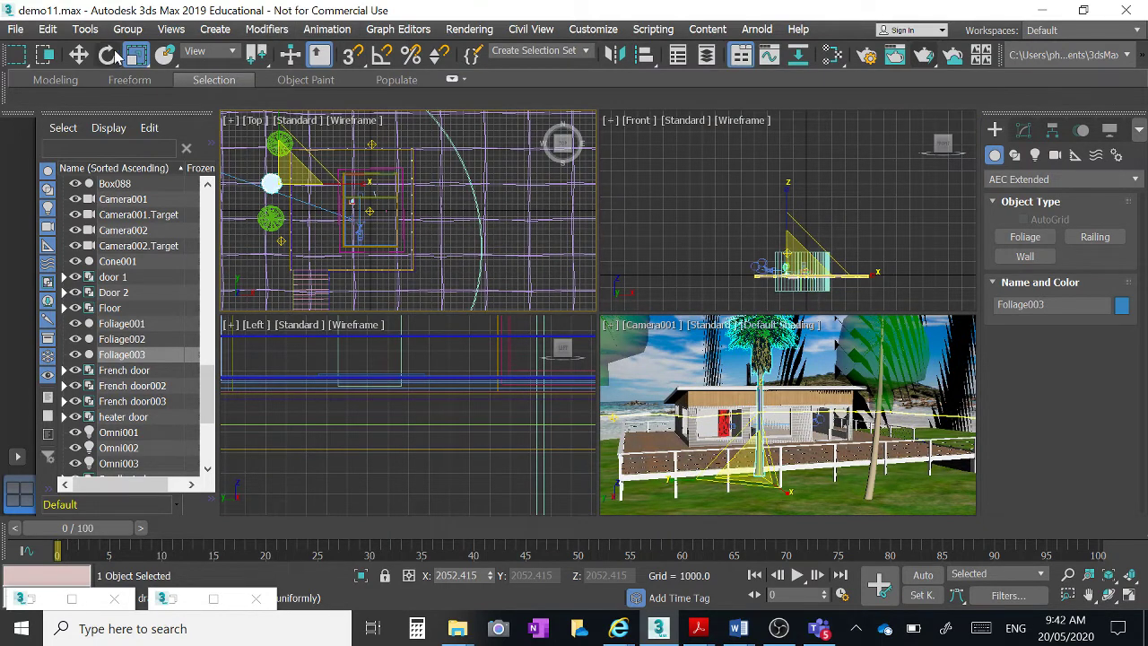
left_click(78, 55)
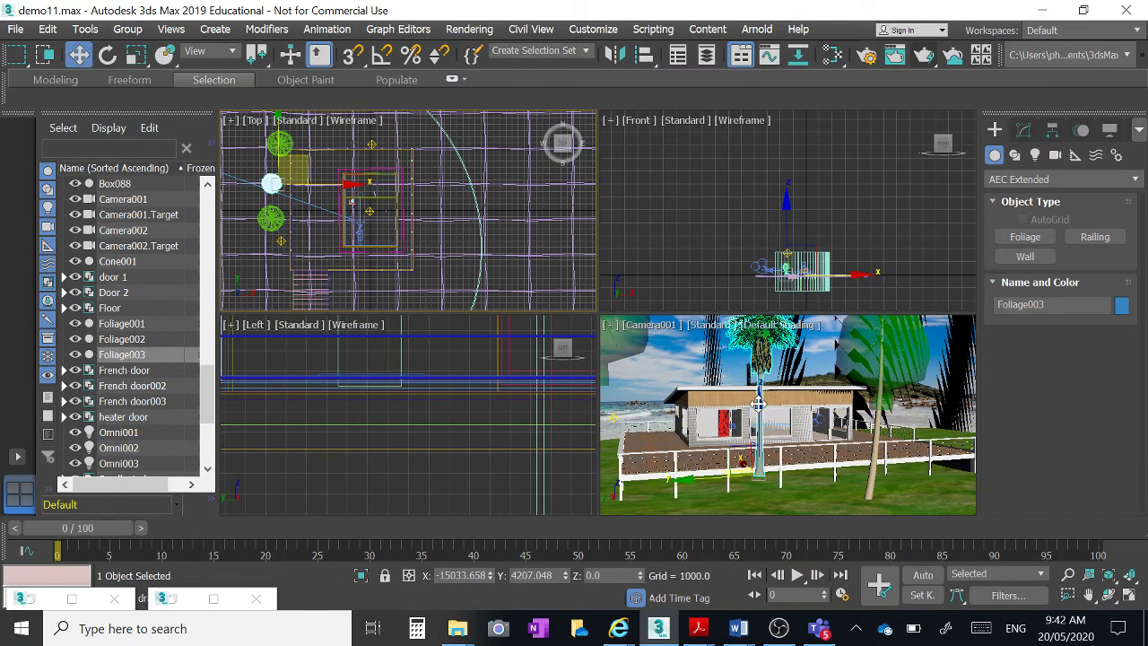
left_click_drag(758, 405, 789, 429)
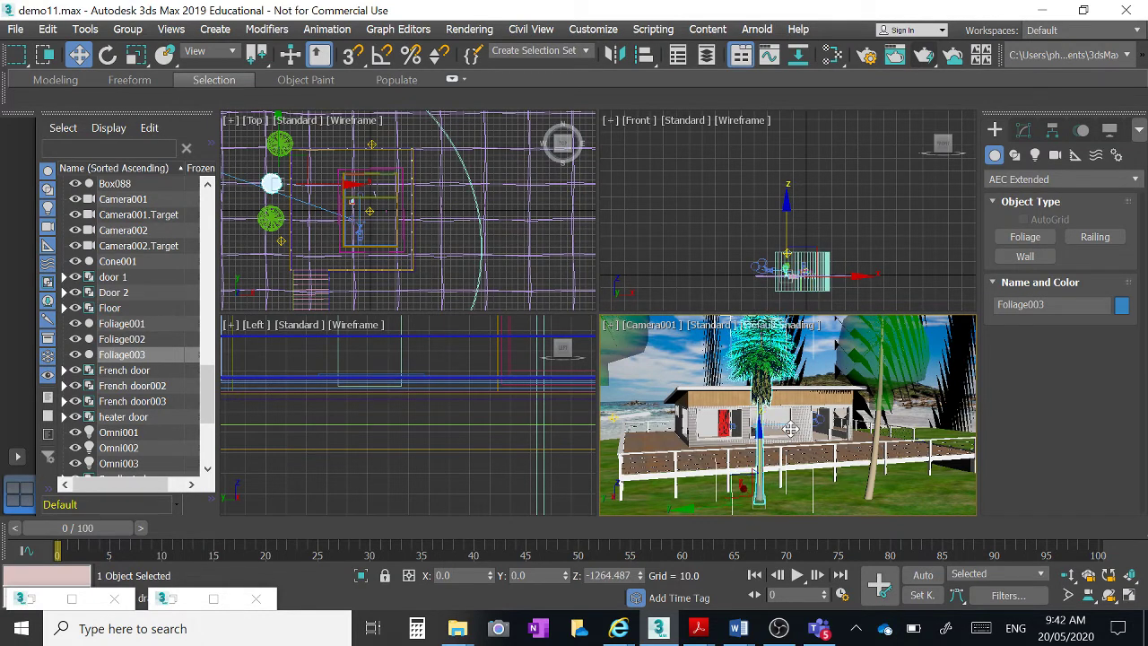
left_click(883, 403)
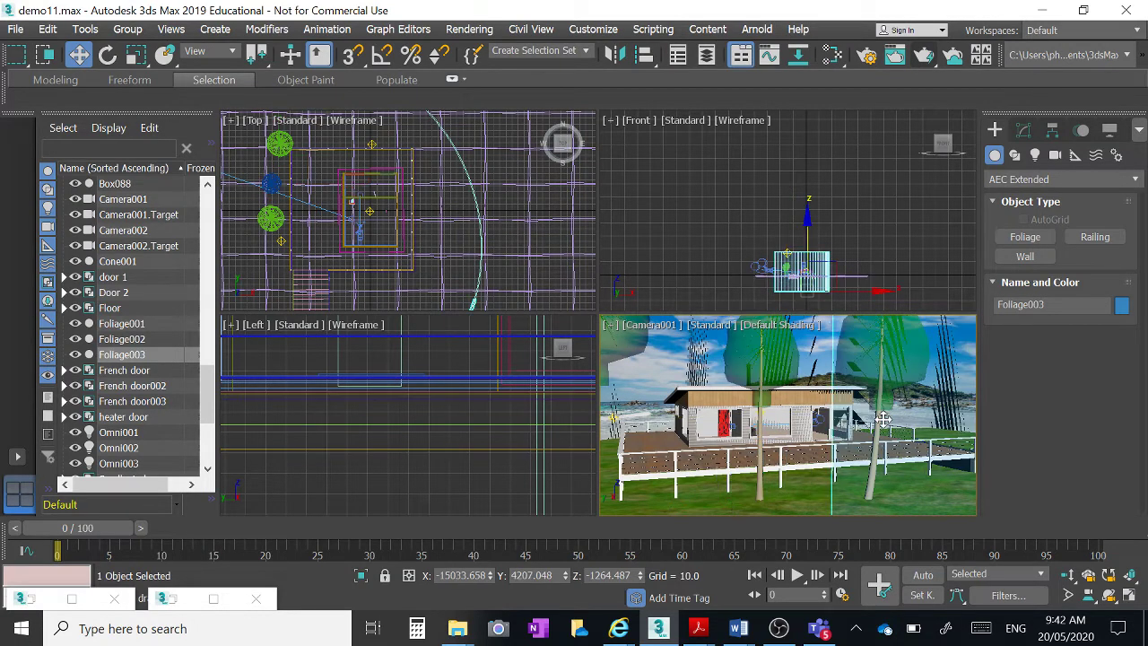
Render the Camera001 view to check the added palm in front of the house
left_click(923, 55)
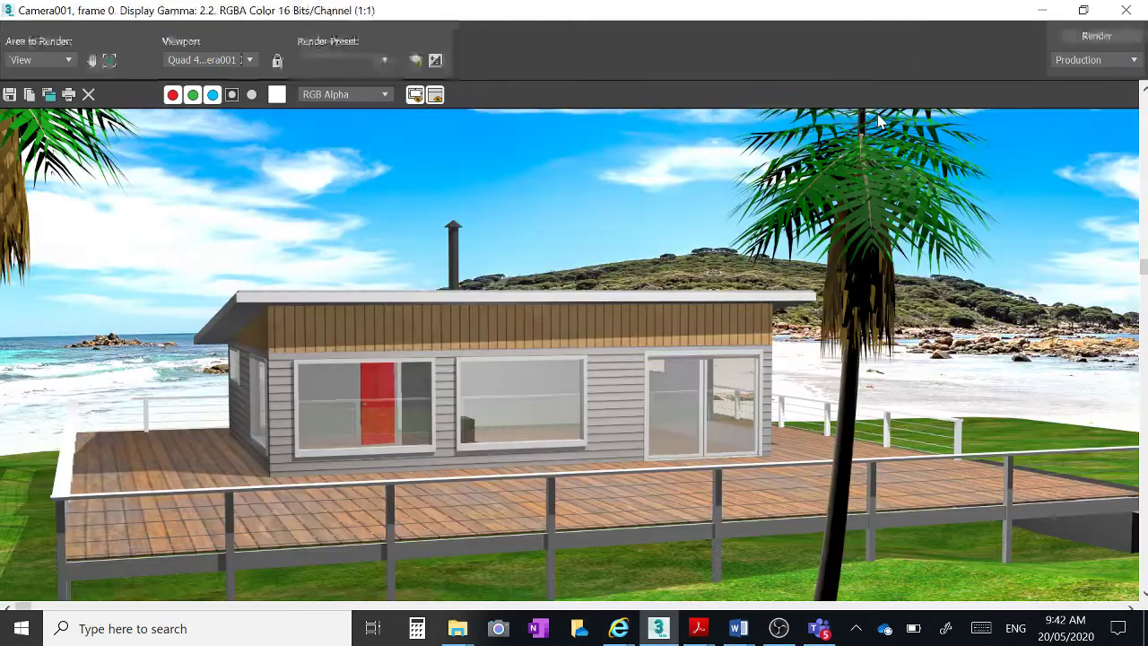